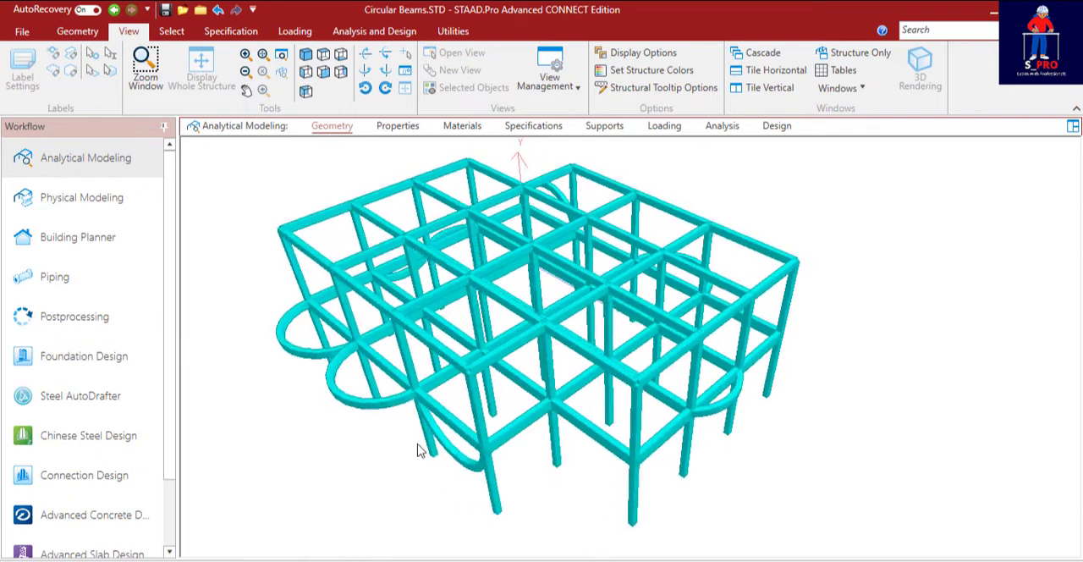
Examine the rendered 3D frame and its circular beams from several sides, and review the section properties assigned to the members.
middle_drag(527, 471, 560, 433)
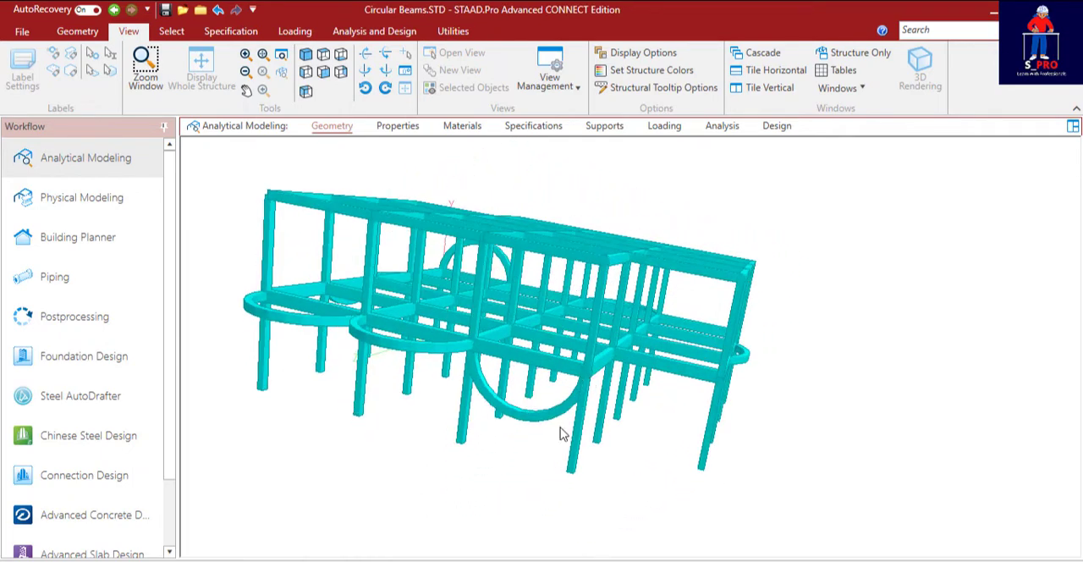
middle_drag(439, 351, 628, 424)
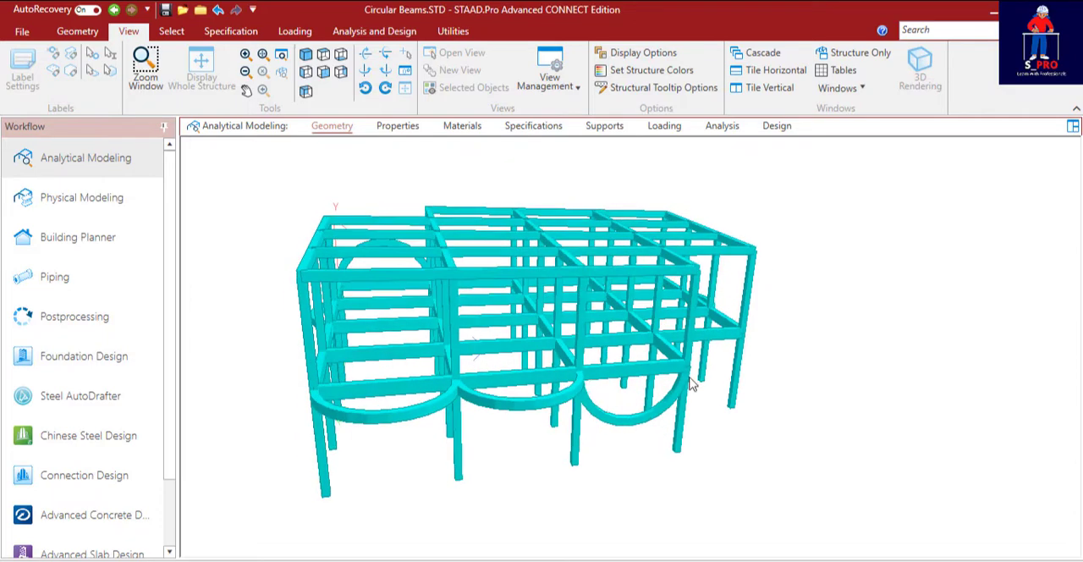
middle_drag(439, 413, 557, 413)
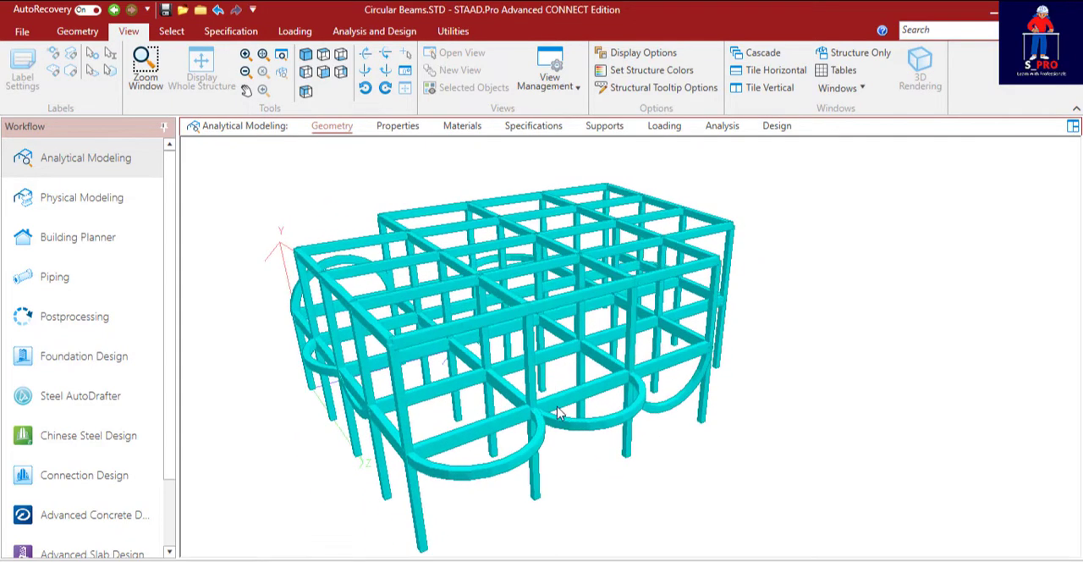
middle_drag(437, 474, 666, 414)
middle_drag(542, 421, 665, 404)
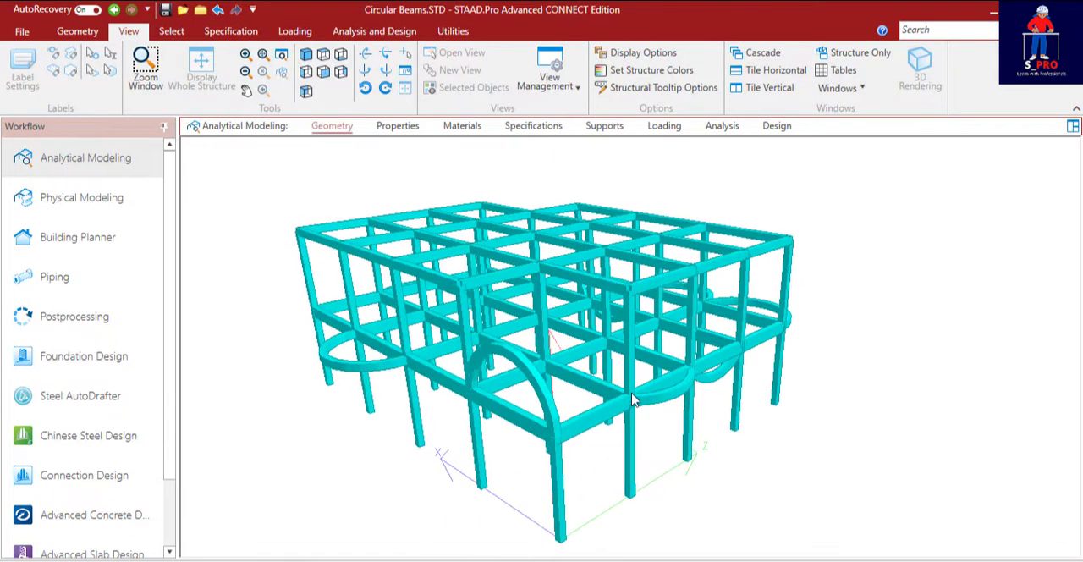
middle_drag(626, 377, 474, 390)
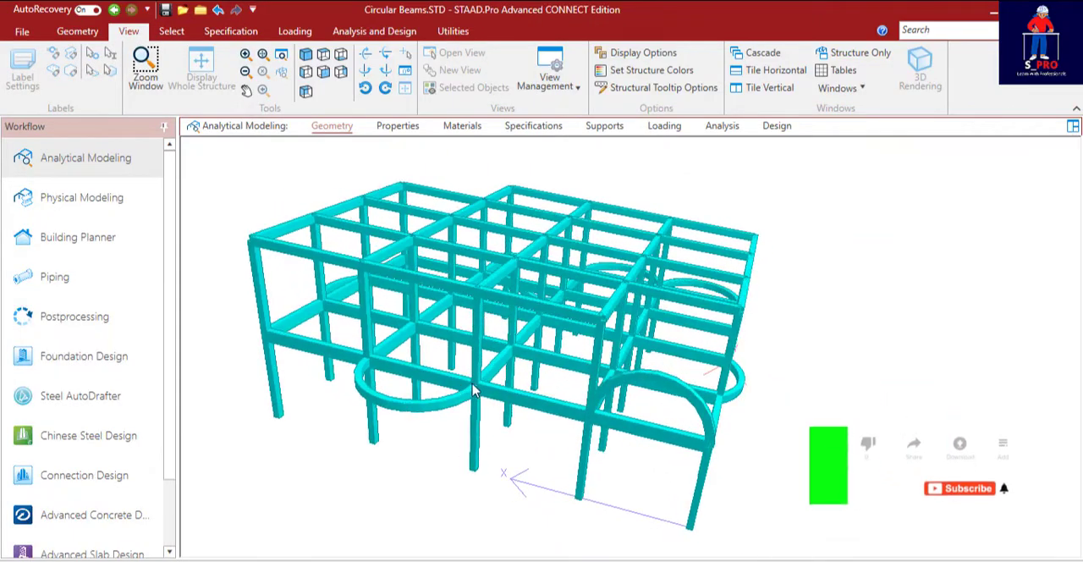
middle_drag(558, 374, 429, 370)
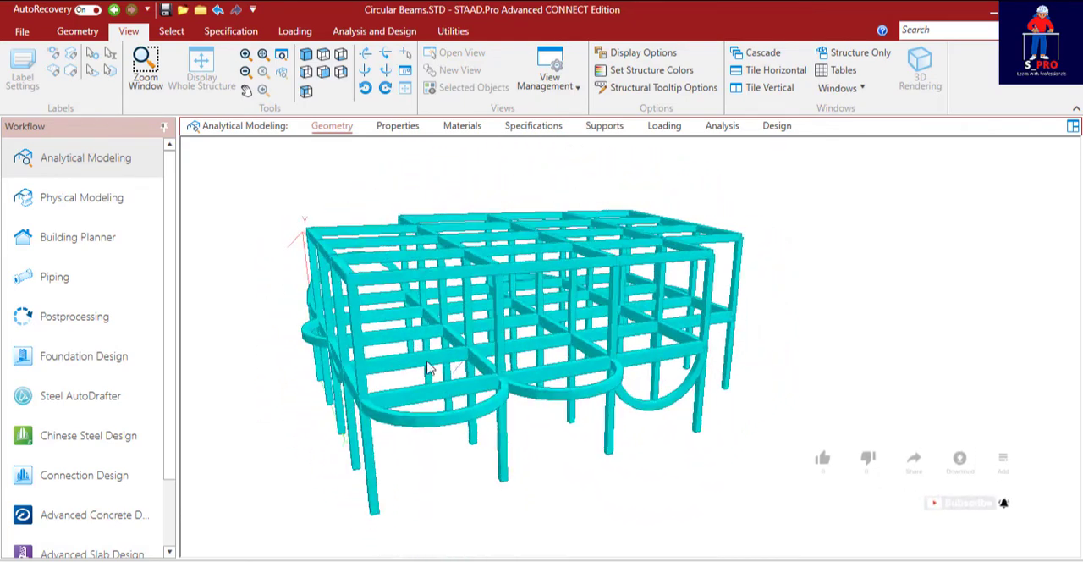
middle_drag(706, 335, 545, 284)
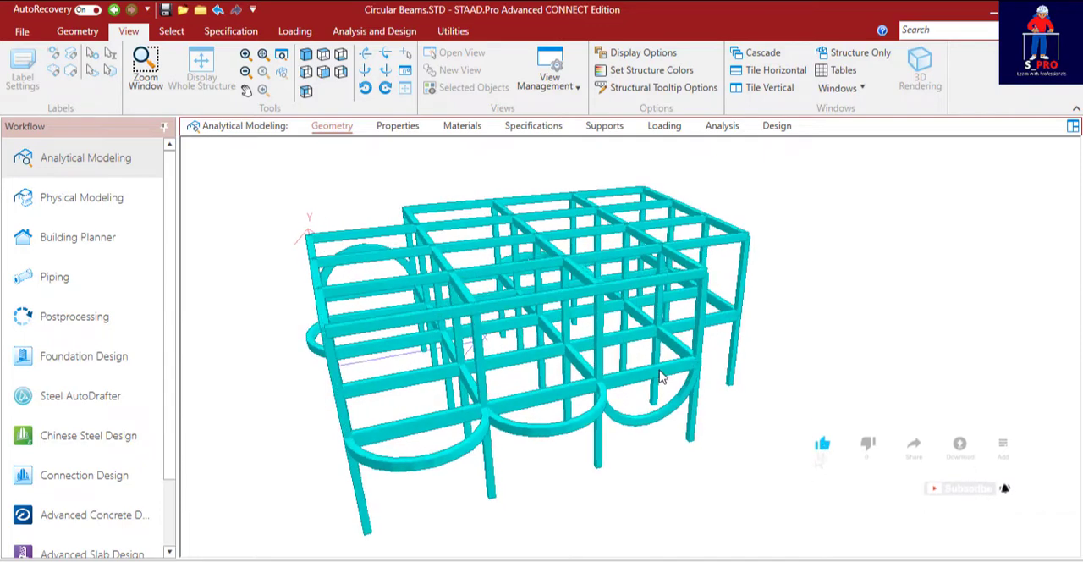
click(396, 127)
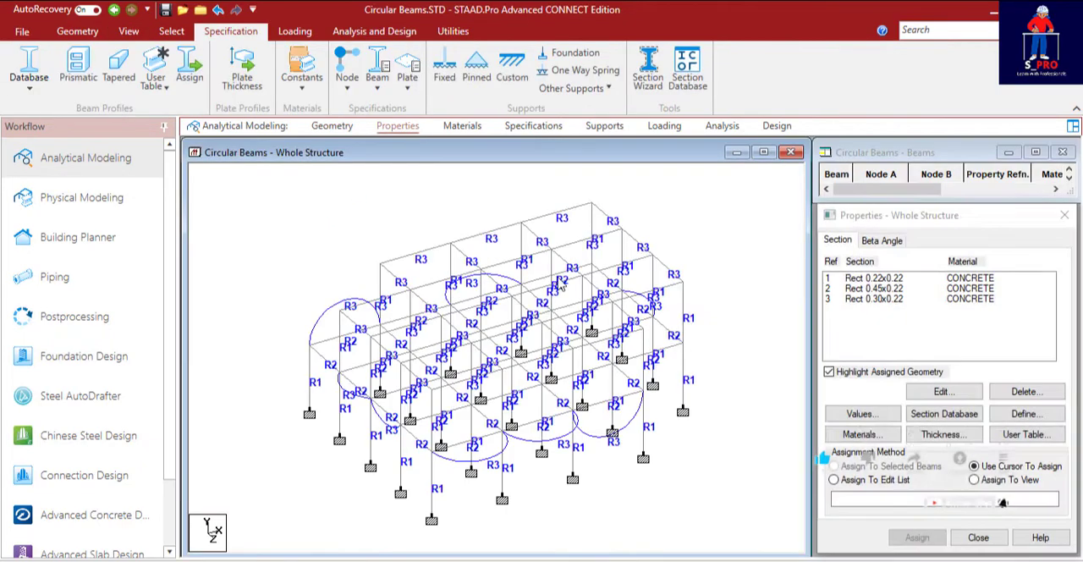
click(331, 127)
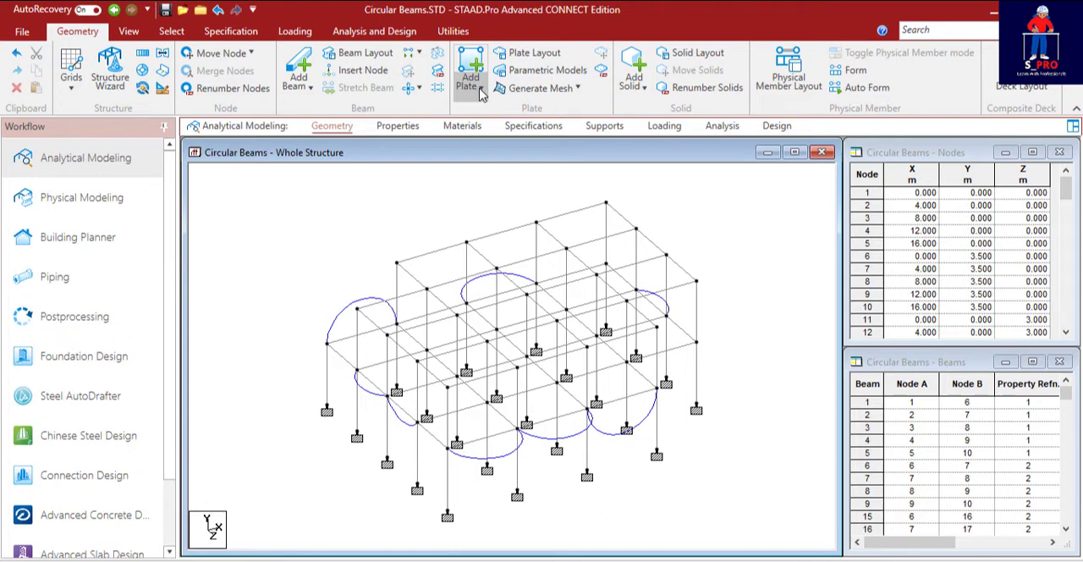
click(481, 89)
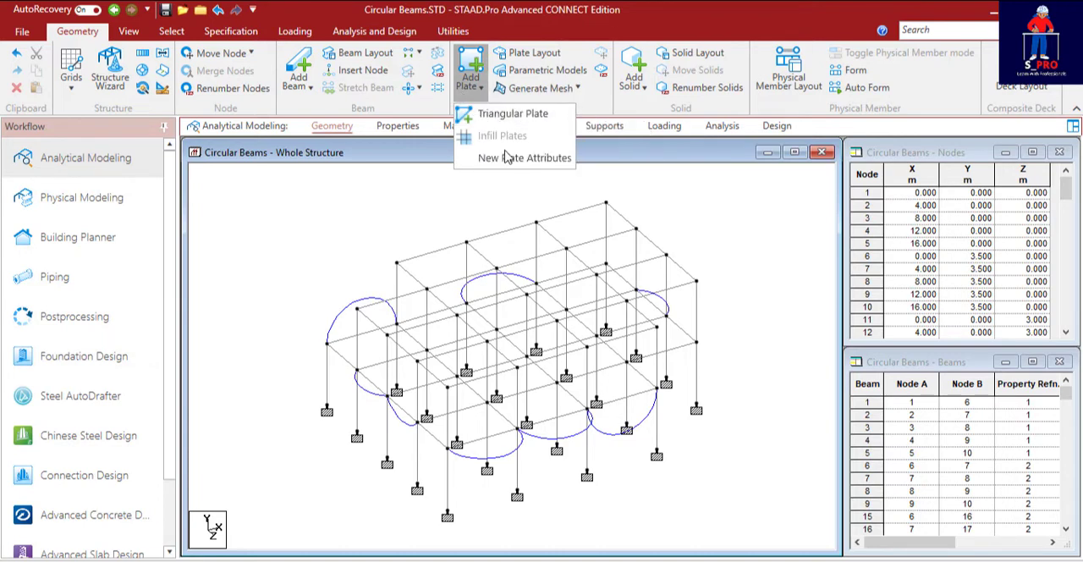
click(471, 65)
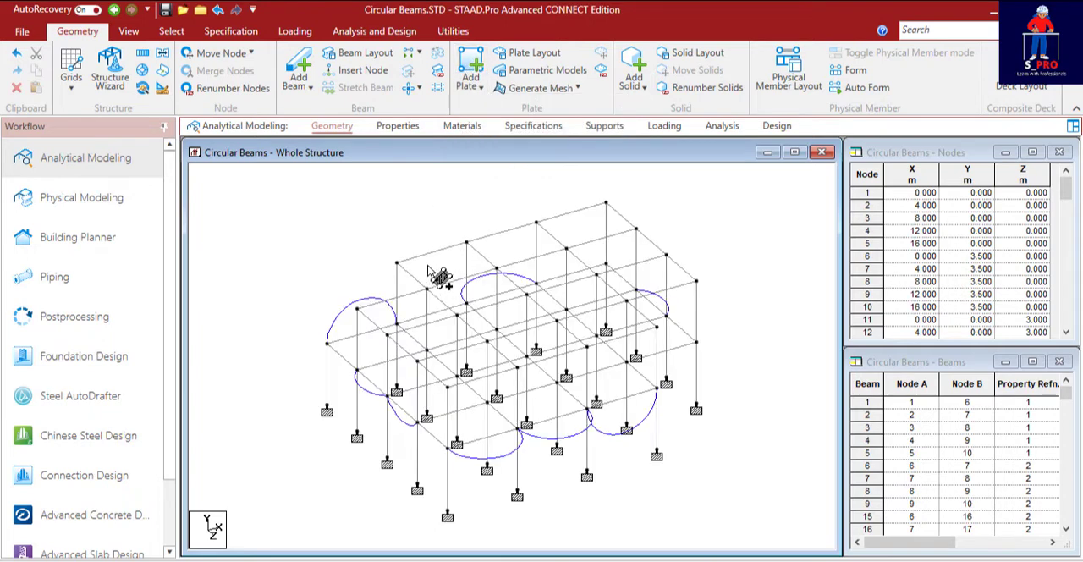
scroll(378, 352, up, 2)
scroll(384, 269, down, 1)
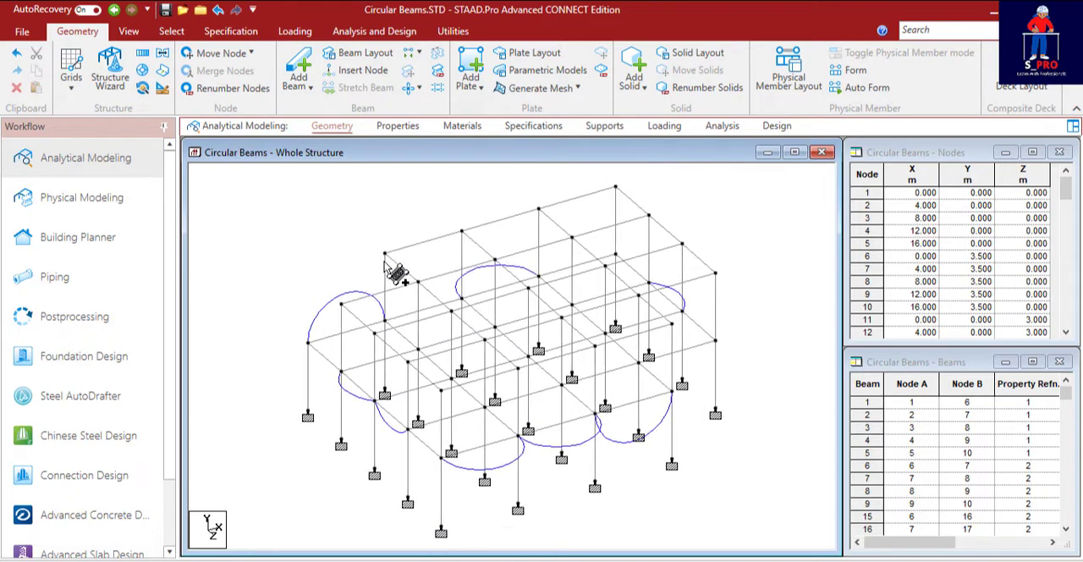
scroll(387, 269, down, 1)
middle_drag(480, 388, 470, 319)
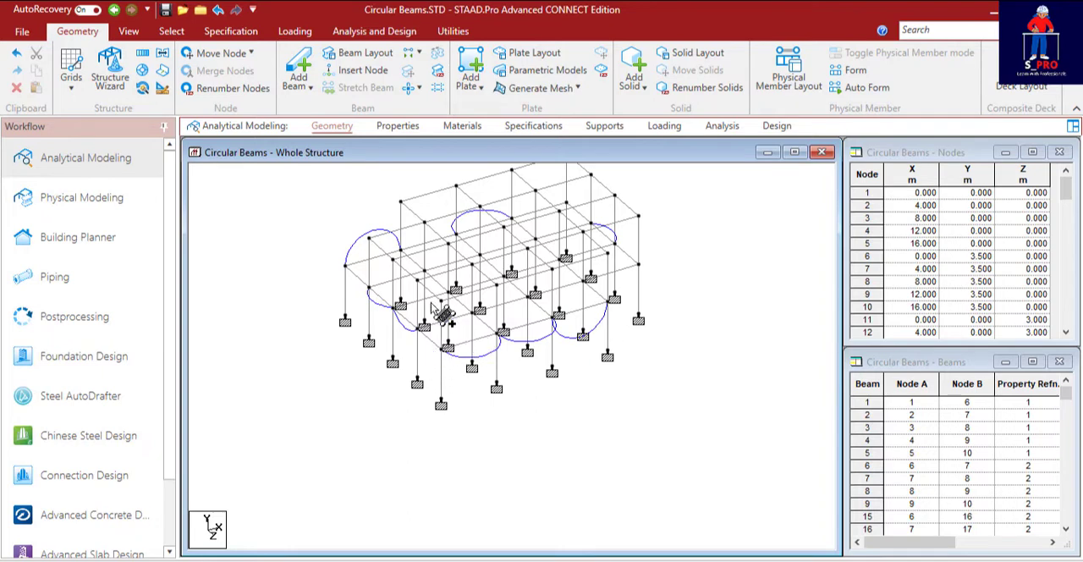
In the front view, select all beams at the first floor level and display only the selected objects.
click(128, 33)
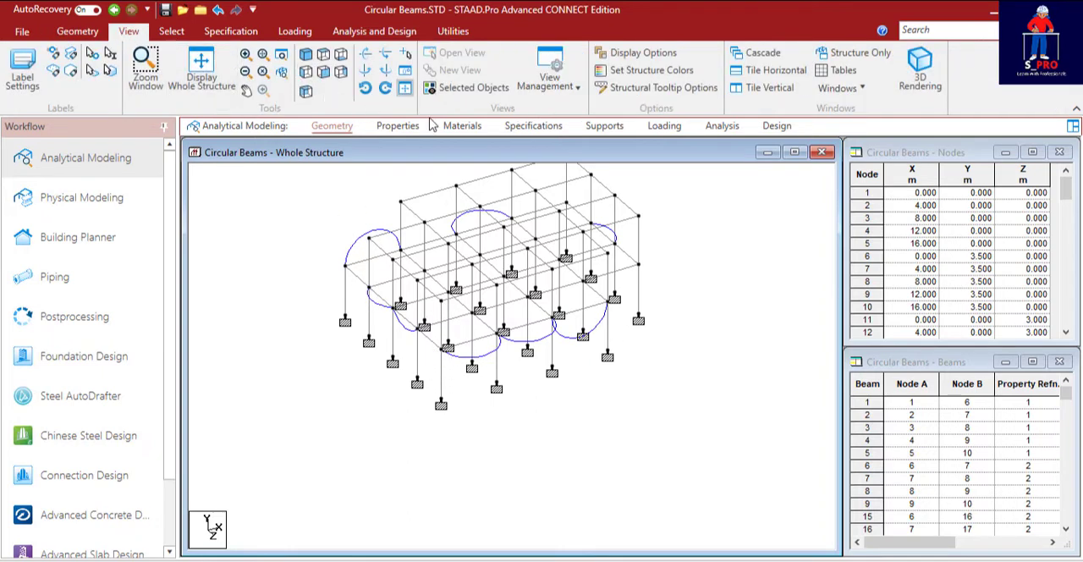
click(323, 73)
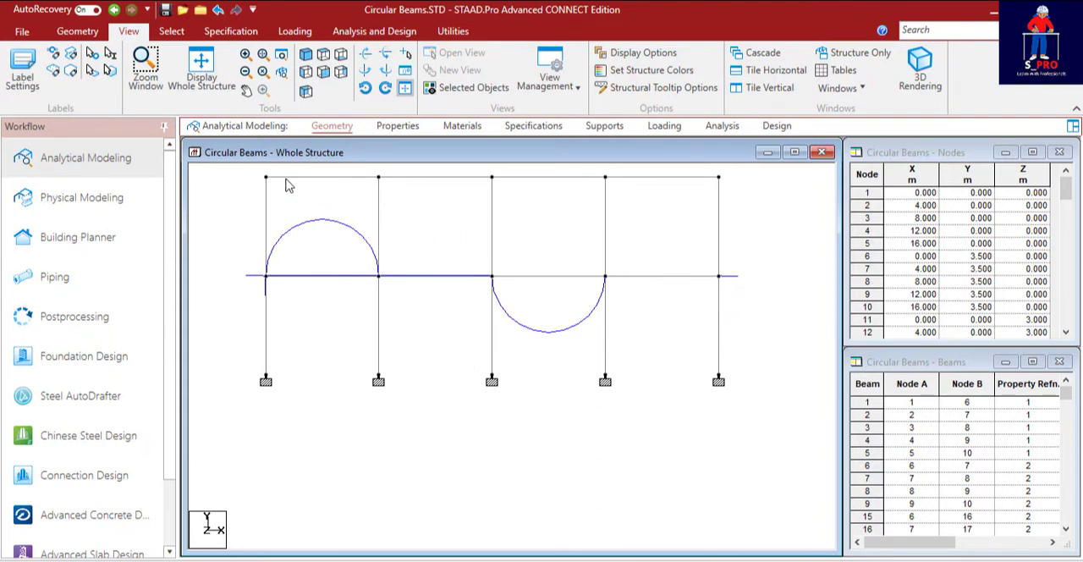
drag(761, 299, 217, 210)
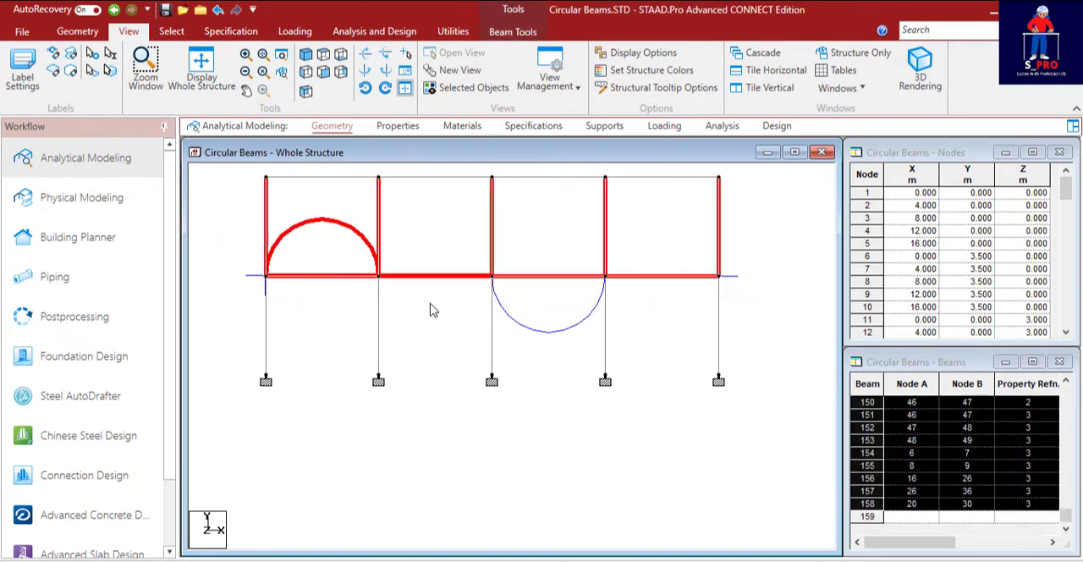
click(760, 299)
drag(760, 291, 243, 272)
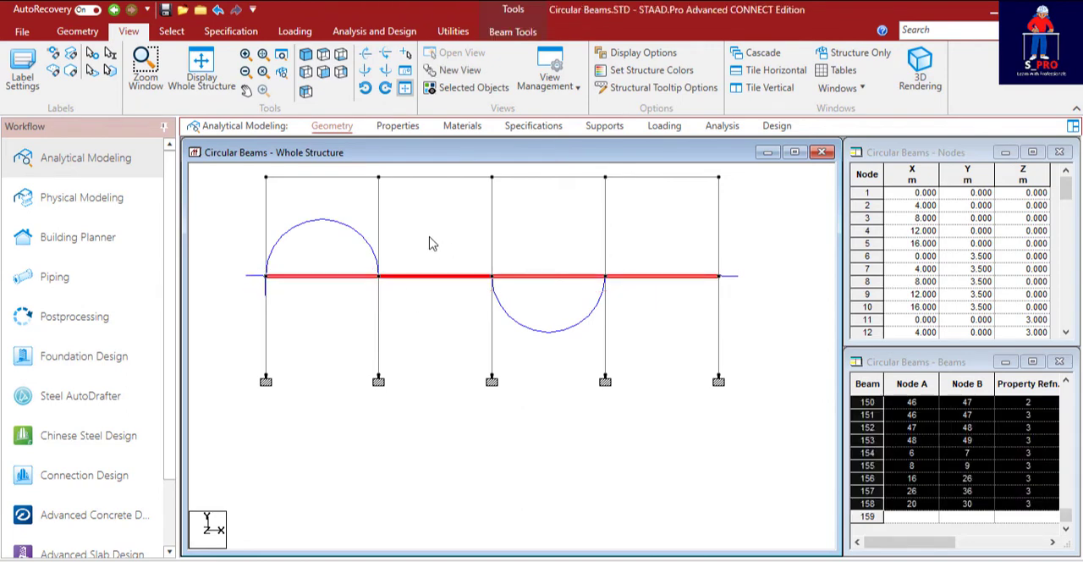
click(470, 94)
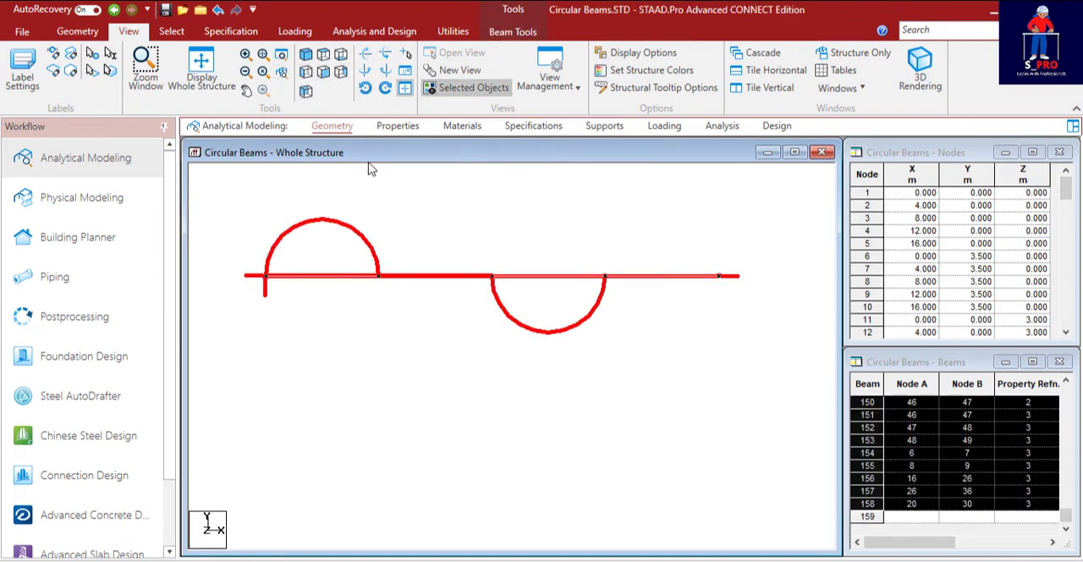
Display the isolated floor in isometric view and clear the beam selection.
click(305, 54)
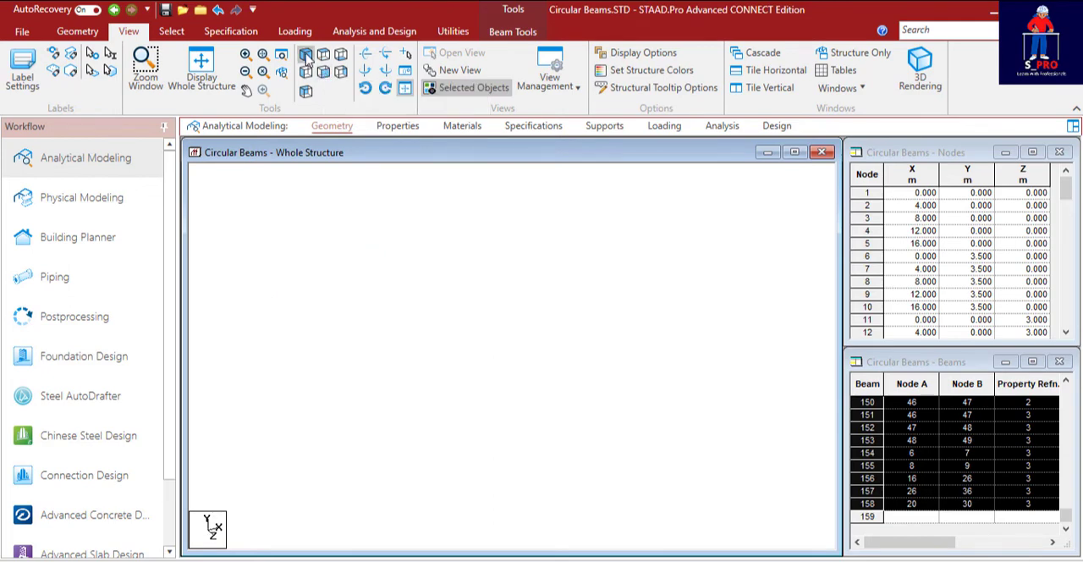
click(676, 362)
scroll(477, 214, up, 4)
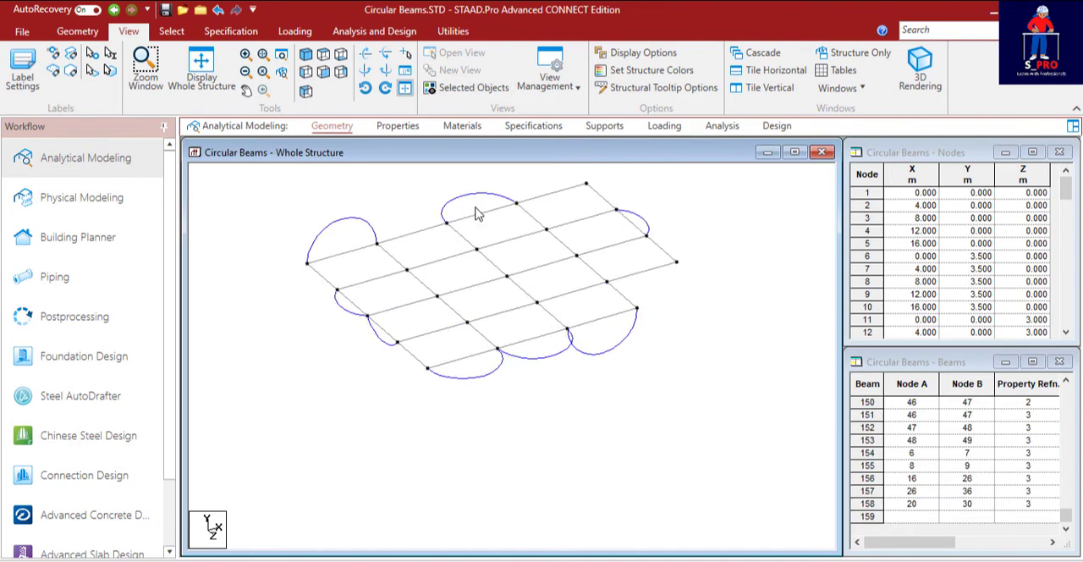
middle_drag(490, 254, 531, 348)
middle_drag(554, 309, 559, 269)
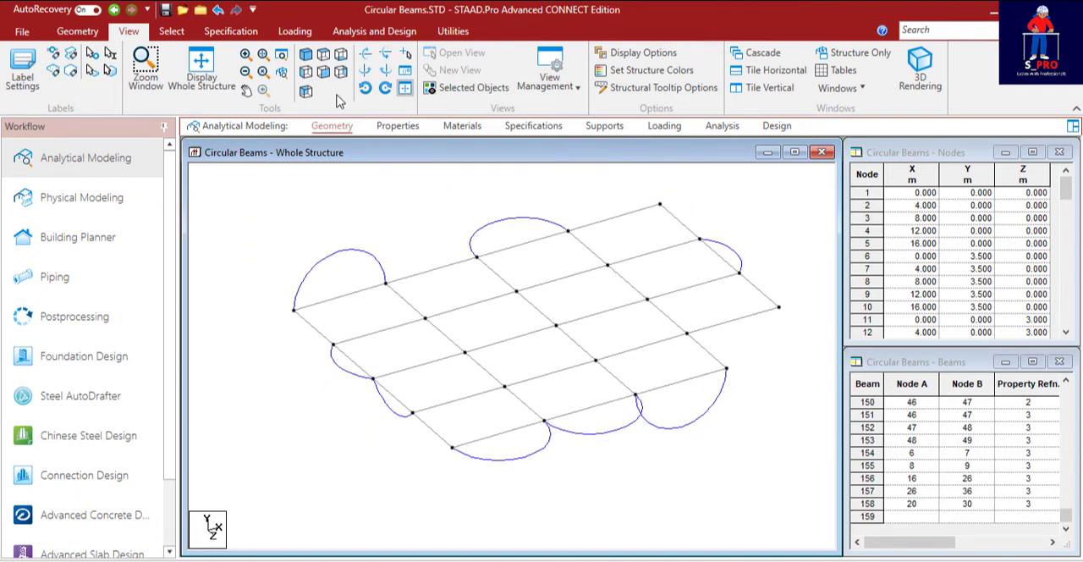
Add a quad plate through the four corner nodes of the first bay in the floor's rear row, at the X = 0 end.
click(89, 37)
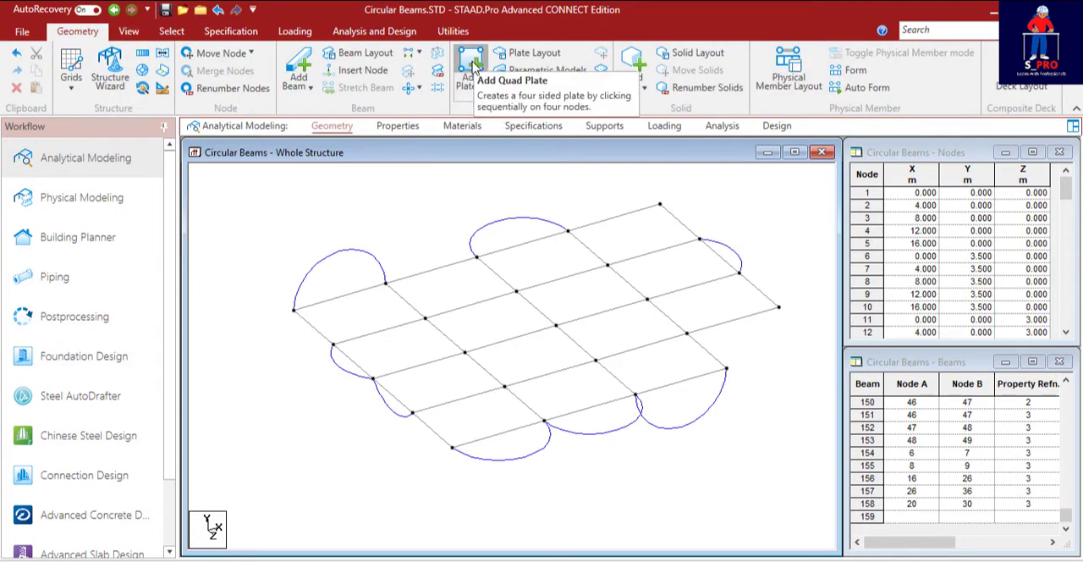
click(475, 65)
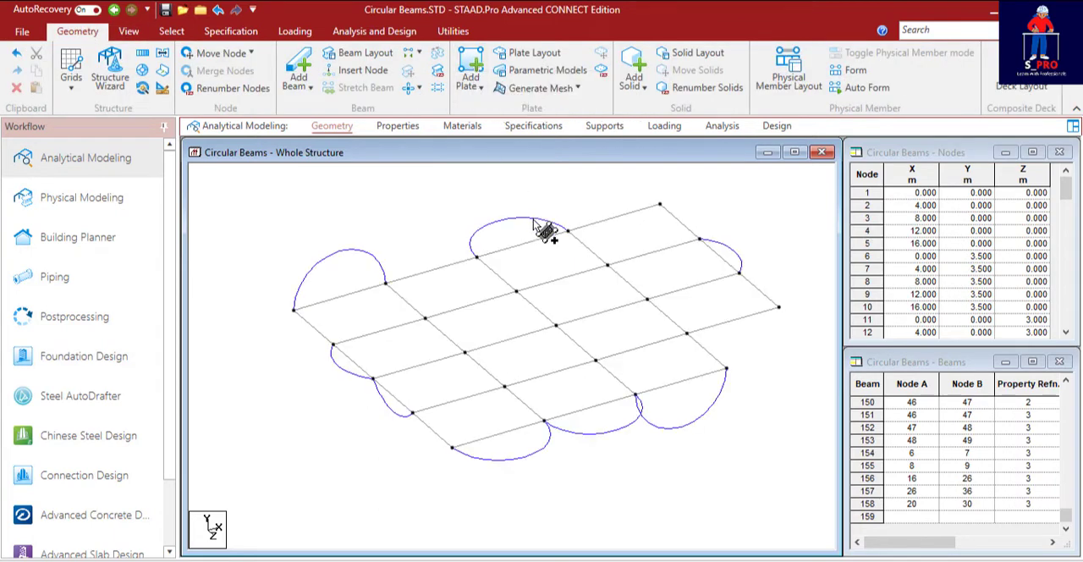
click(294, 309)
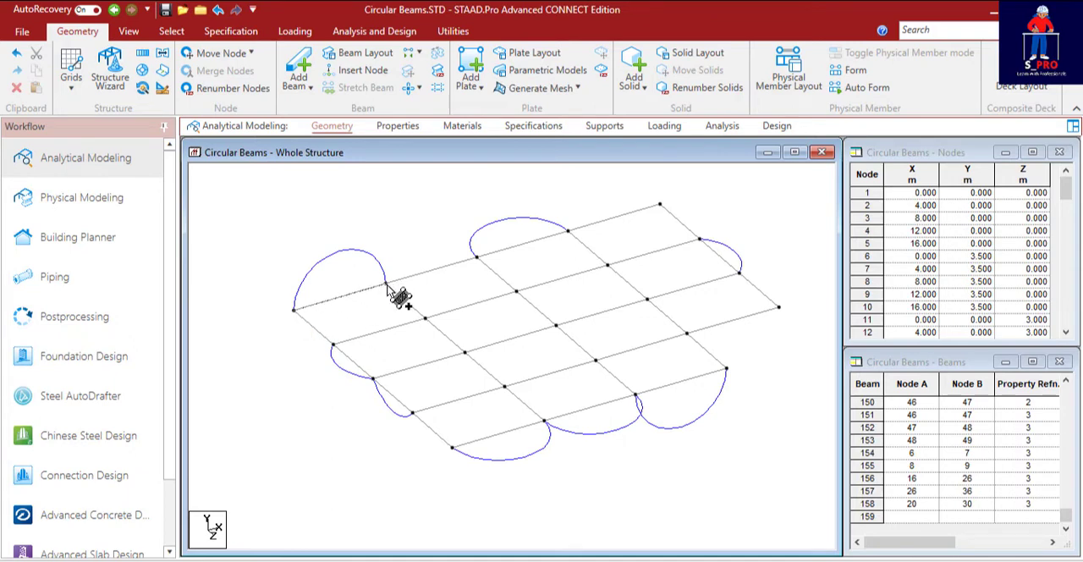
click(386, 281)
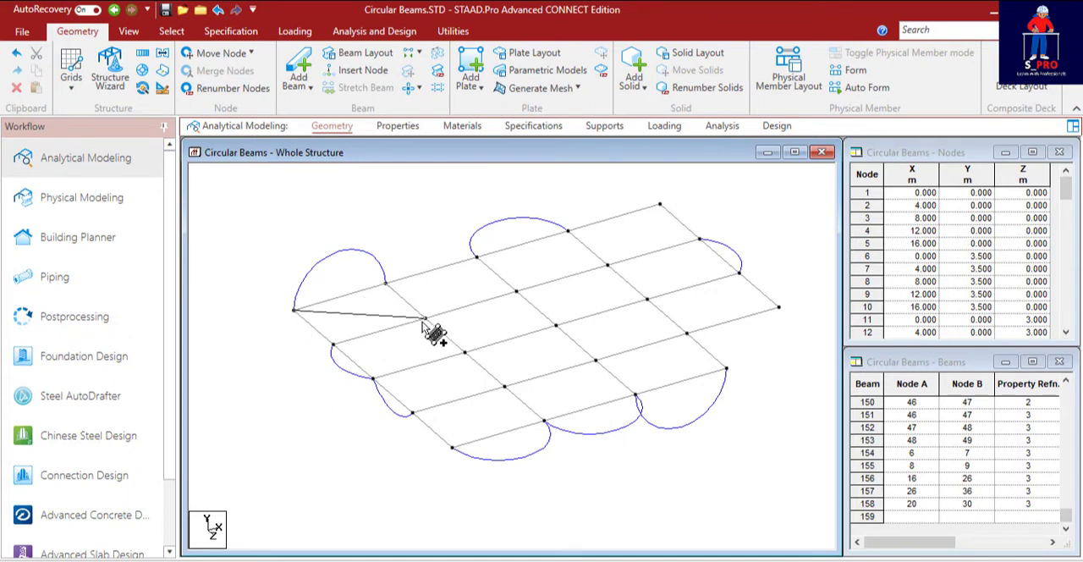
click(425, 319)
click(333, 346)
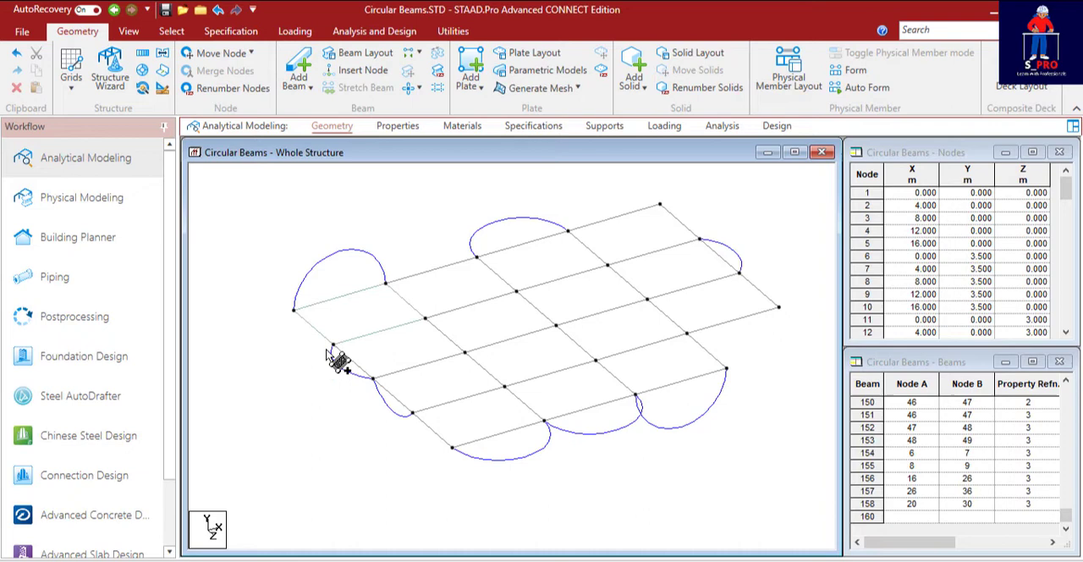
Add quad plates to the remaining three bays of the floor's rear row, one through the four corner nodes of each bay.
click(385, 282)
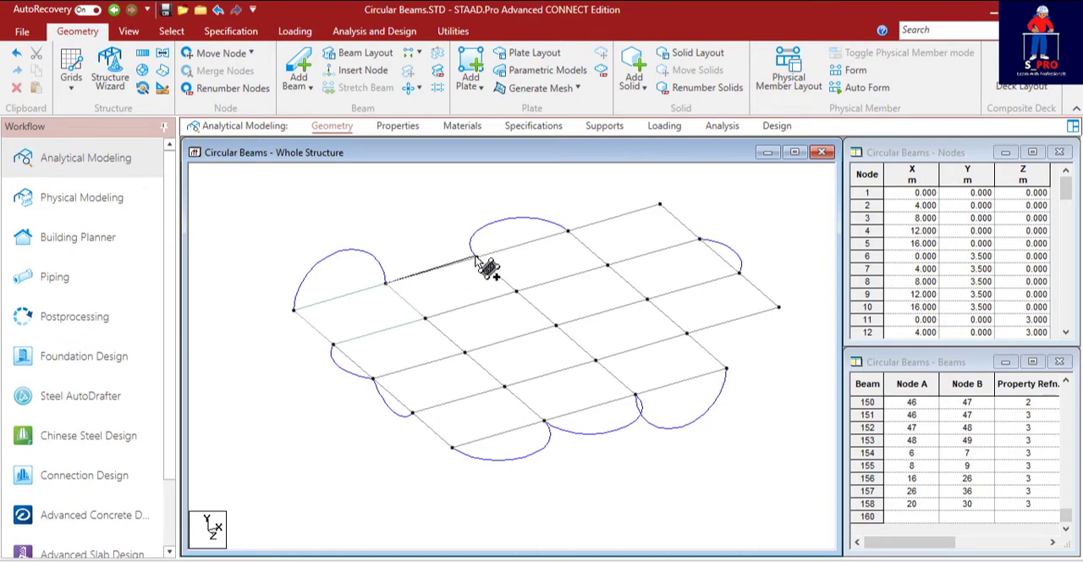
click(477, 256)
click(516, 292)
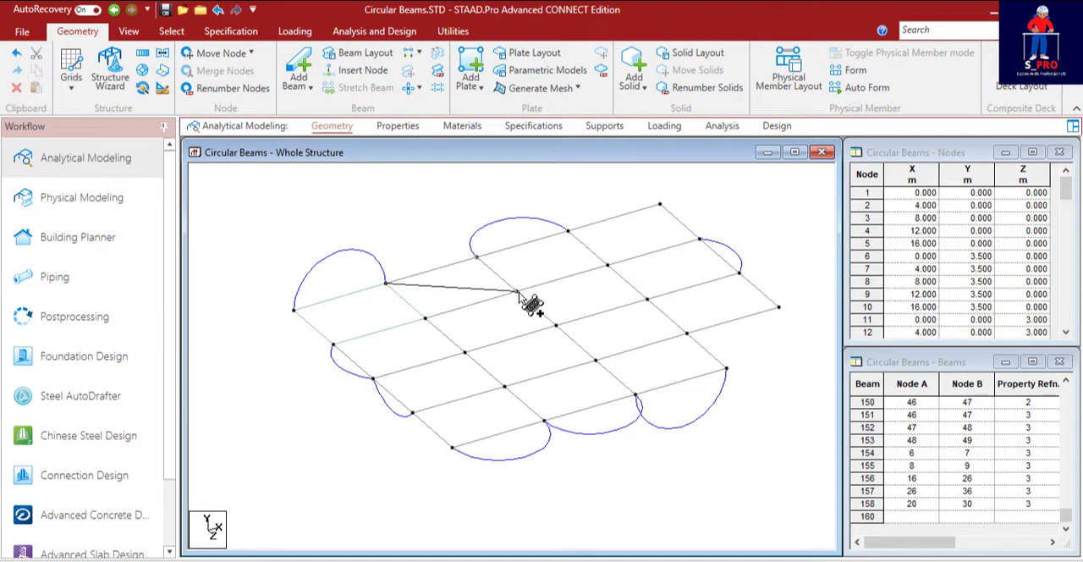
click(424, 318)
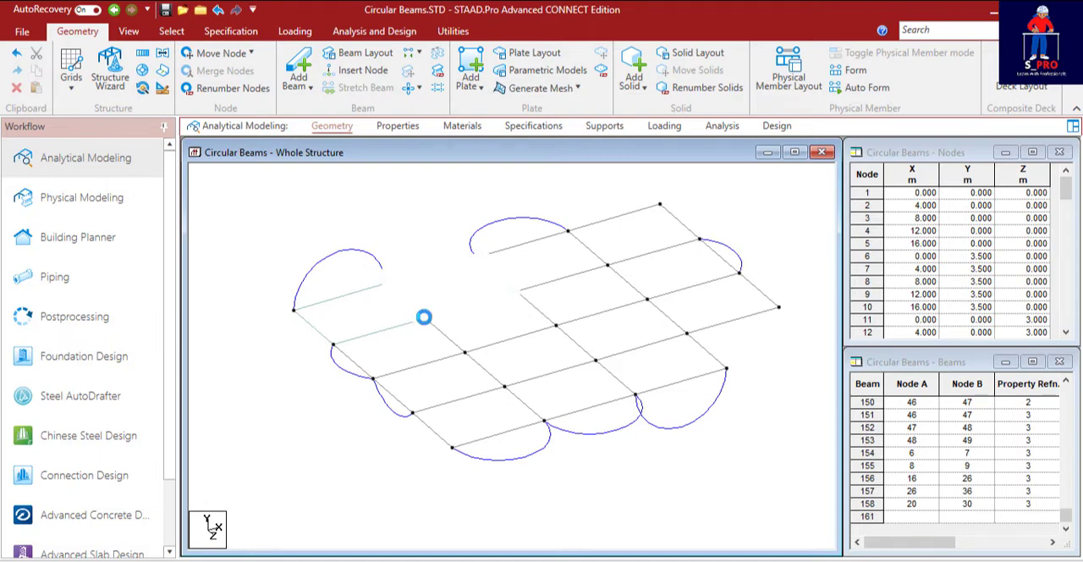
click(477, 256)
click(567, 230)
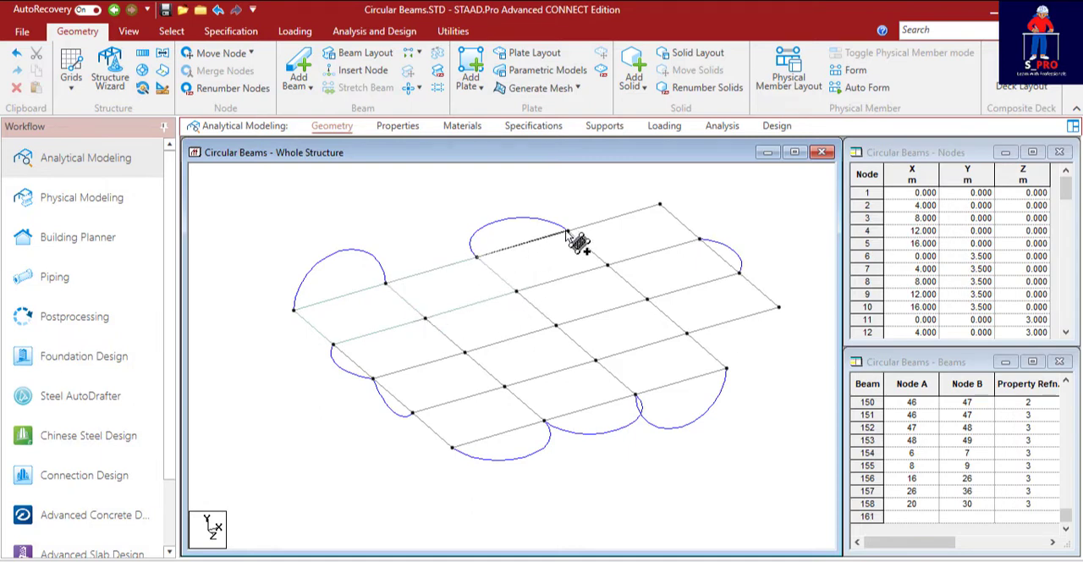
click(607, 265)
click(516, 291)
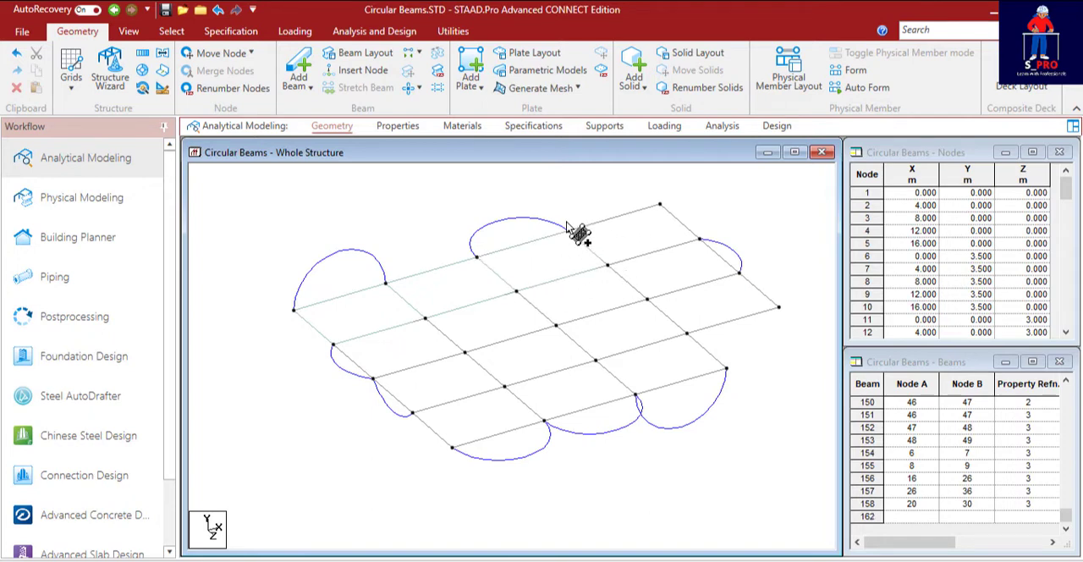
click(568, 230)
click(660, 205)
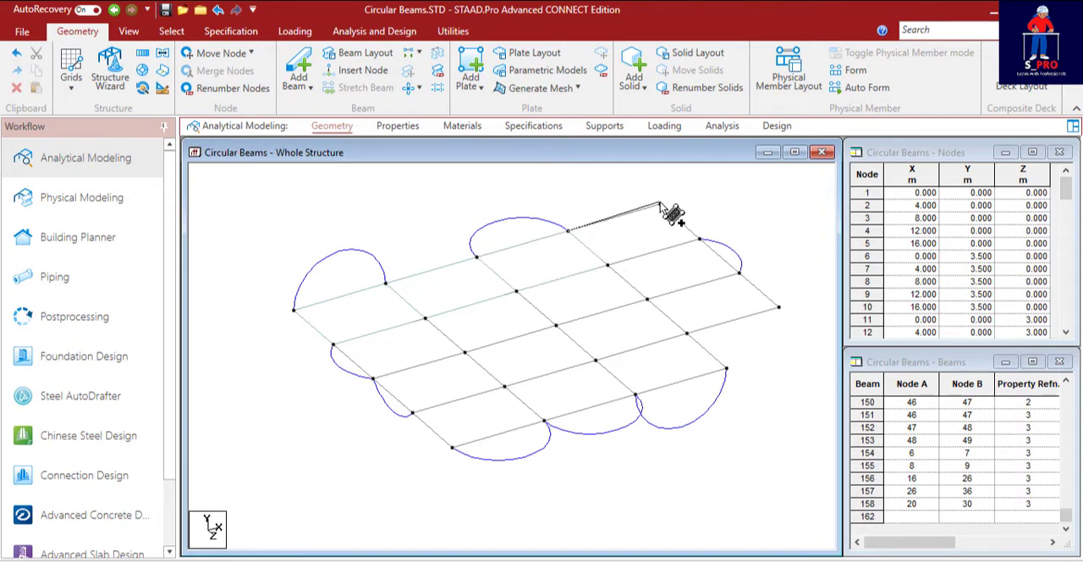
click(700, 240)
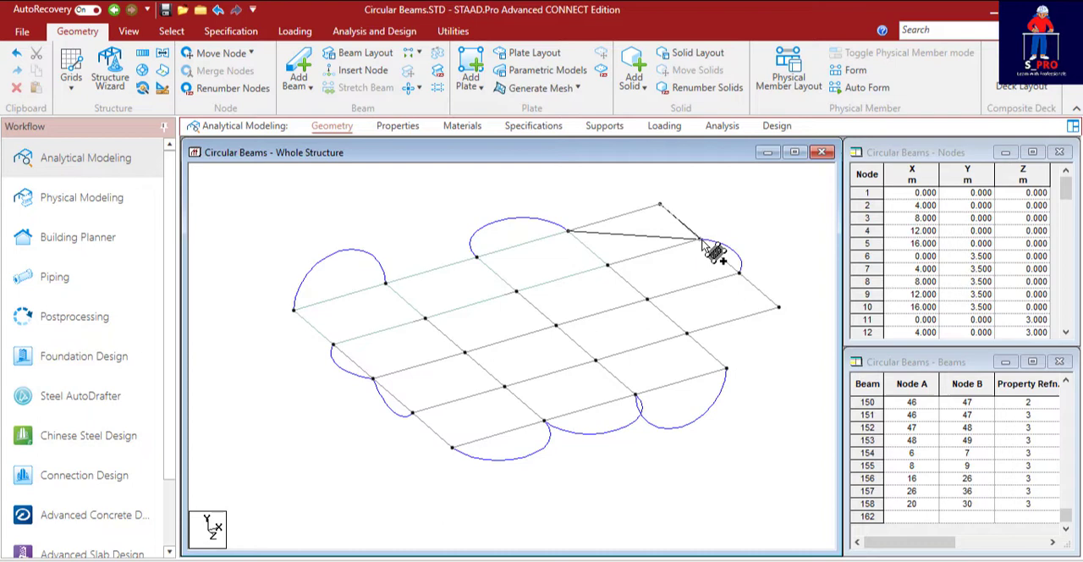
click(607, 266)
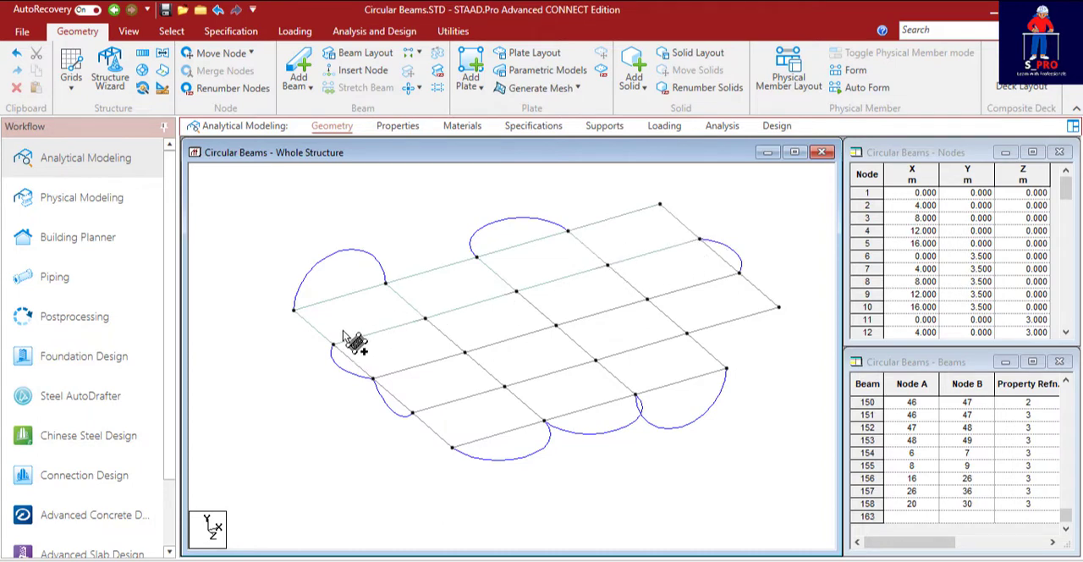
Add quad plates to the first two bays of the floor's second row from the rear, starting at the X = 0 end.
click(425, 318)
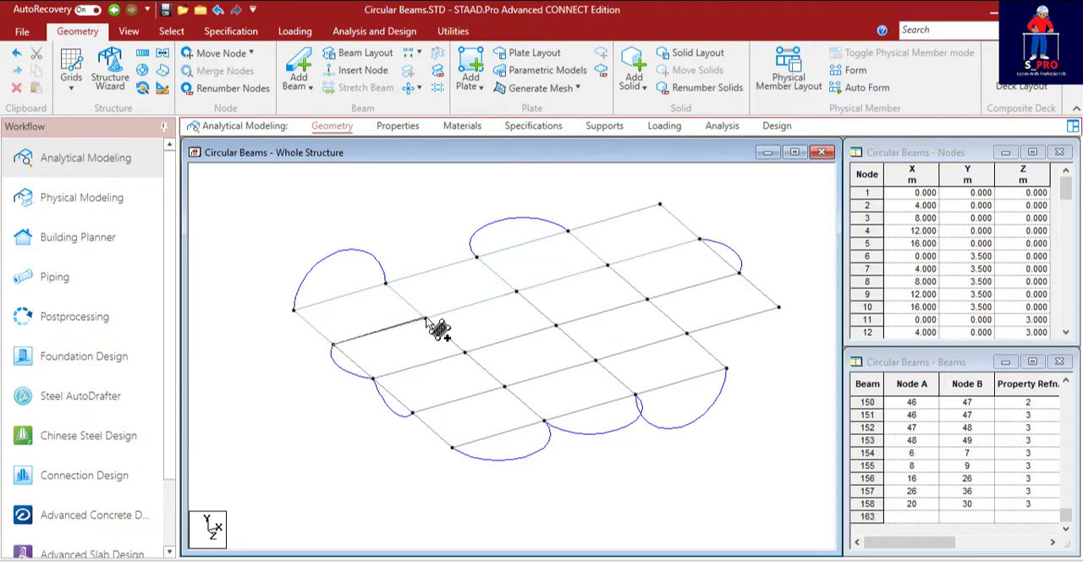
click(465, 351)
click(373, 377)
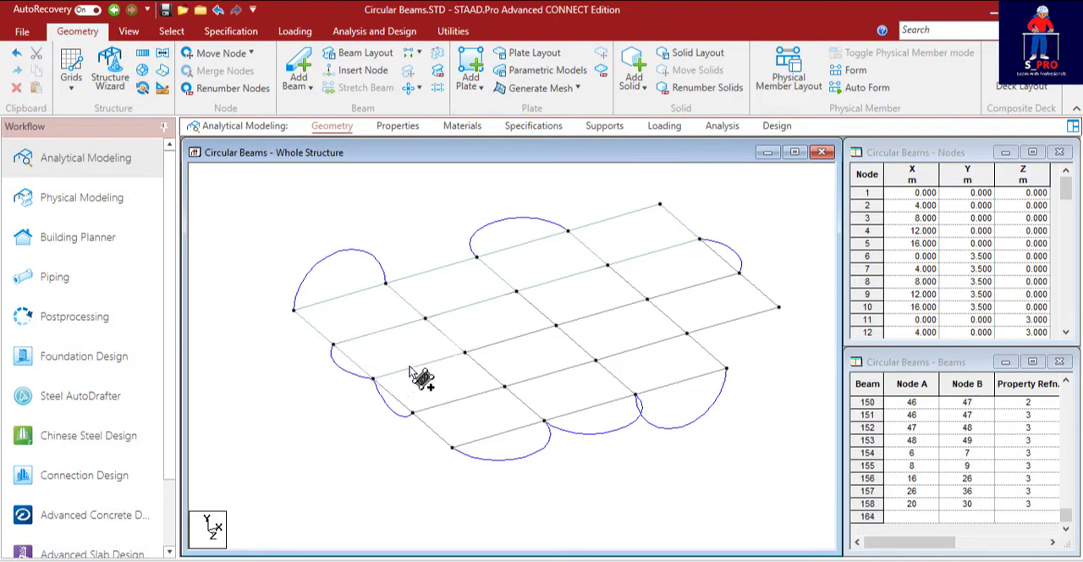
click(425, 318)
click(516, 291)
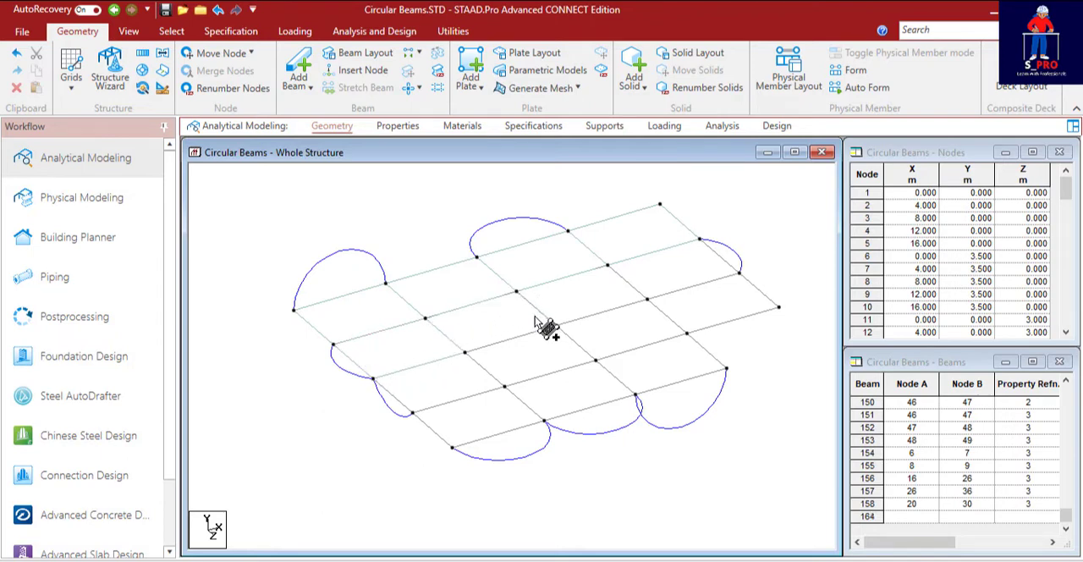
click(555, 325)
click(465, 351)
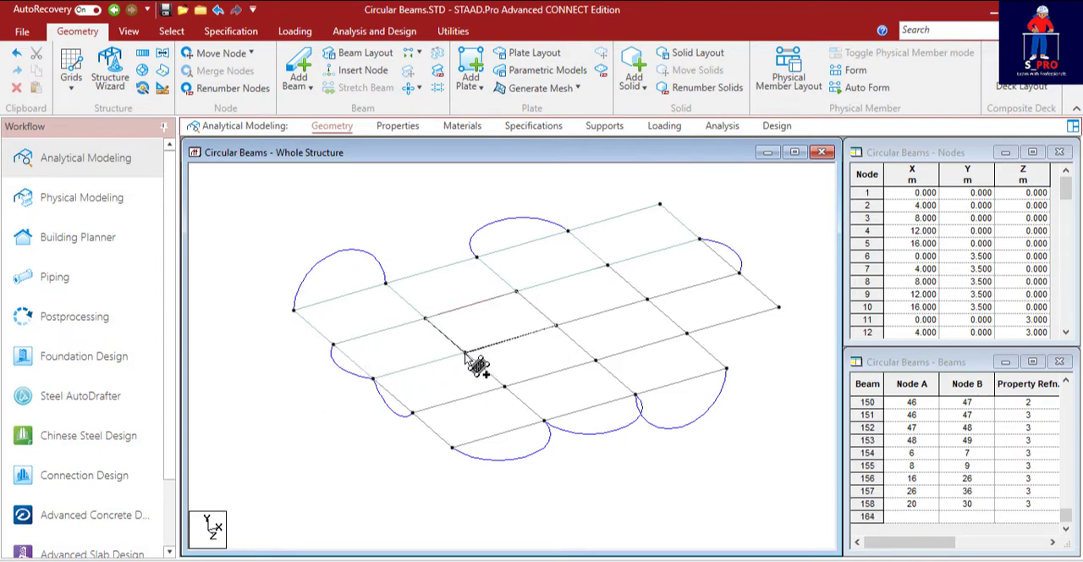
Add quad plates to the third and fourth bays of the second row, each through the bay's four corner nodes.
click(516, 291)
click(607, 266)
click(646, 299)
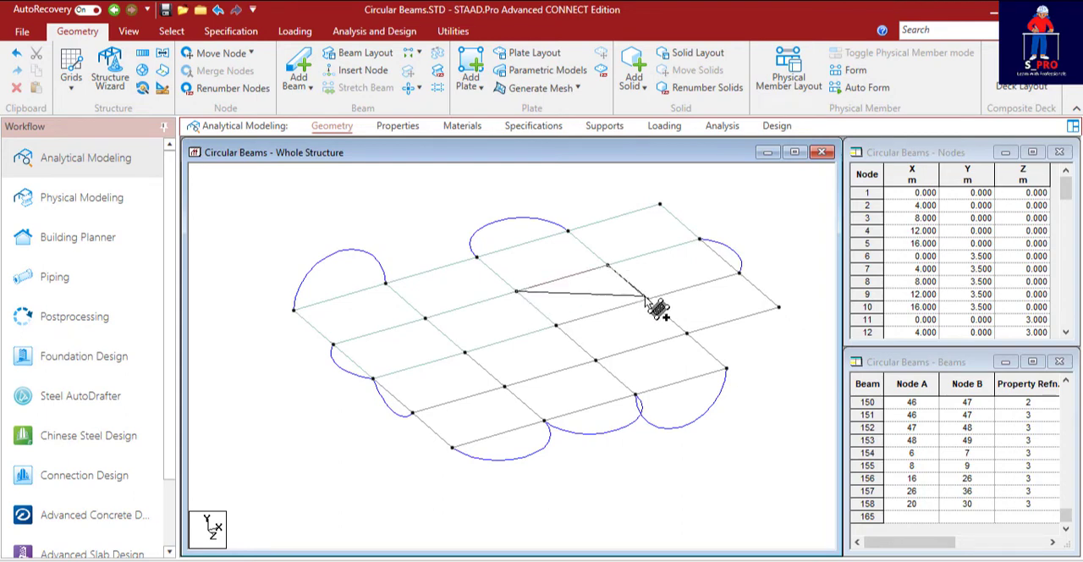
click(556, 325)
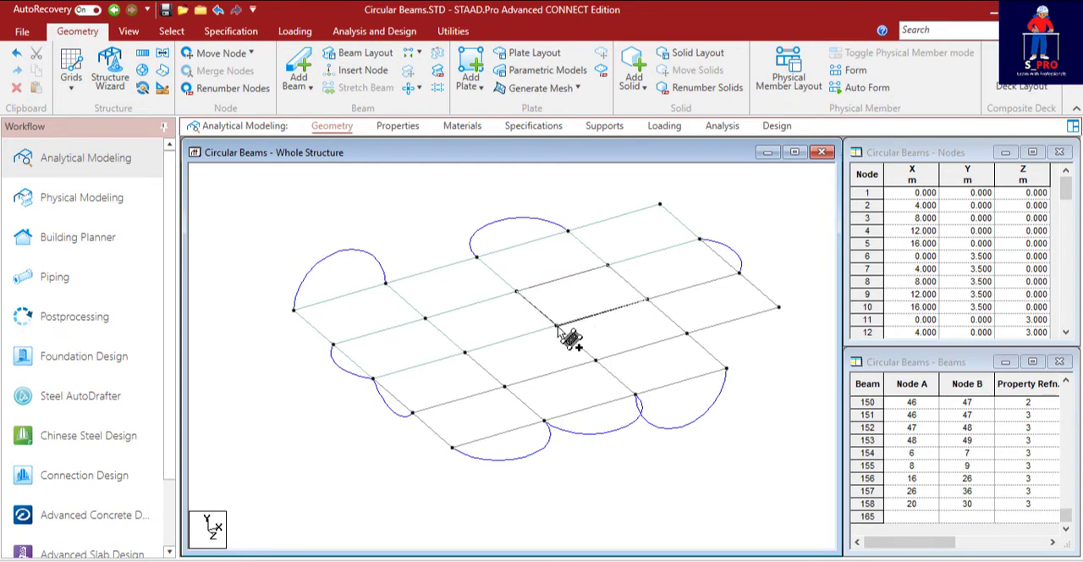
click(606, 266)
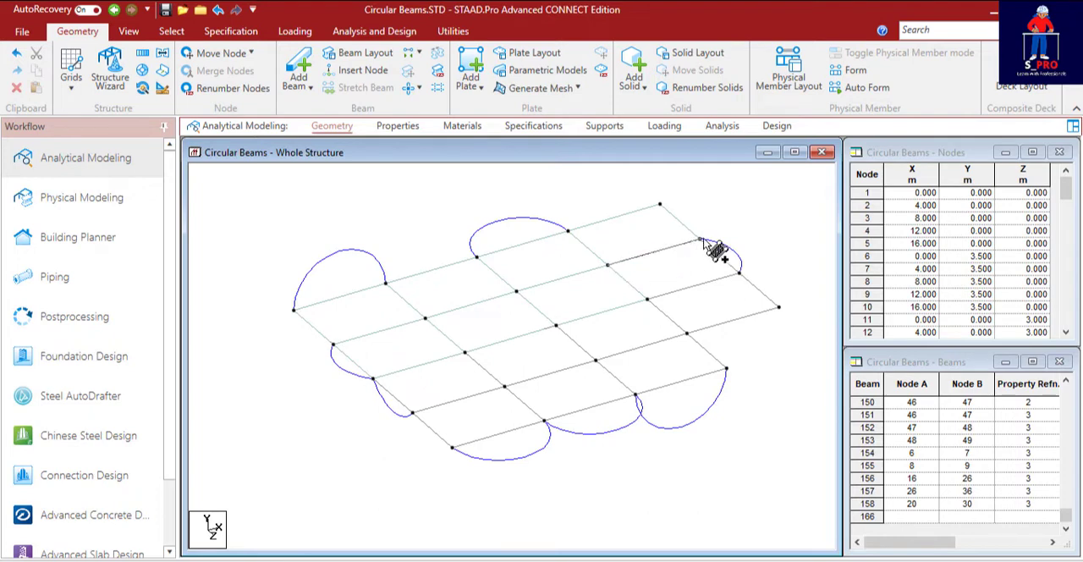
click(700, 239)
click(739, 273)
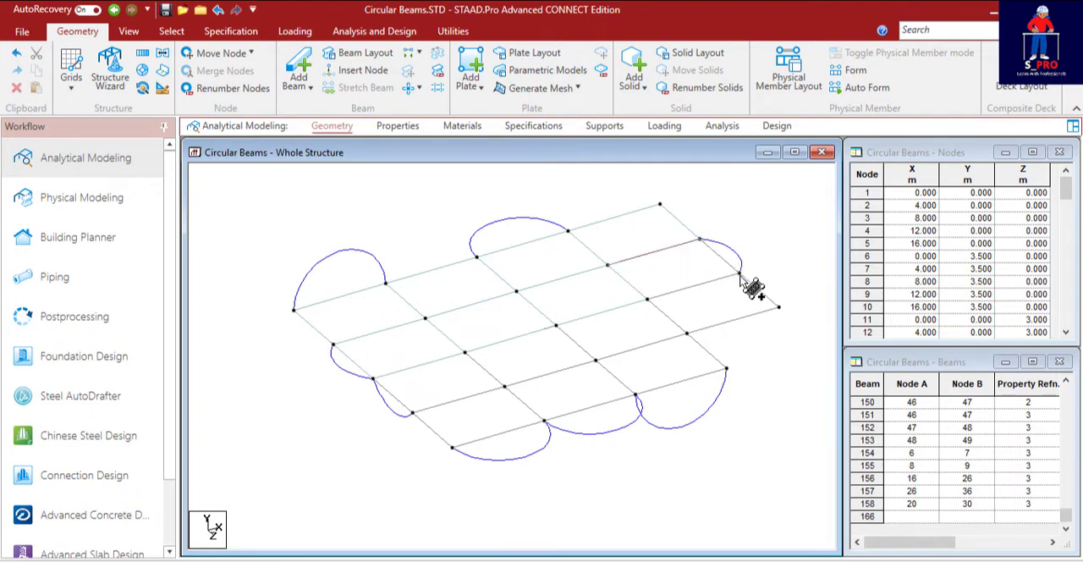
click(648, 299)
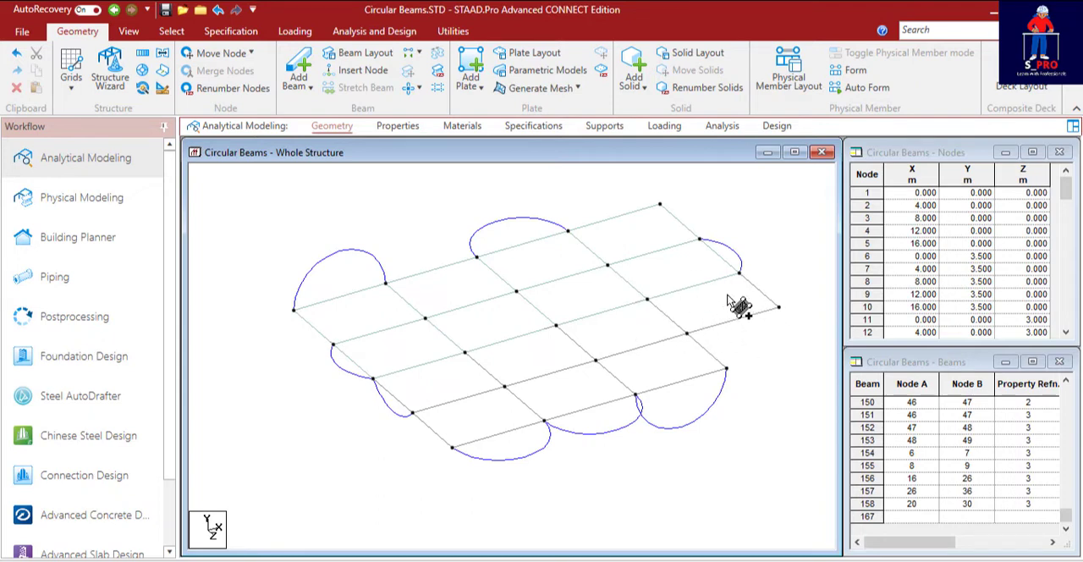
Add quad plates to the third row's first bay and to the front row's first and second bays, counted from the X = 0 end.
click(373, 378)
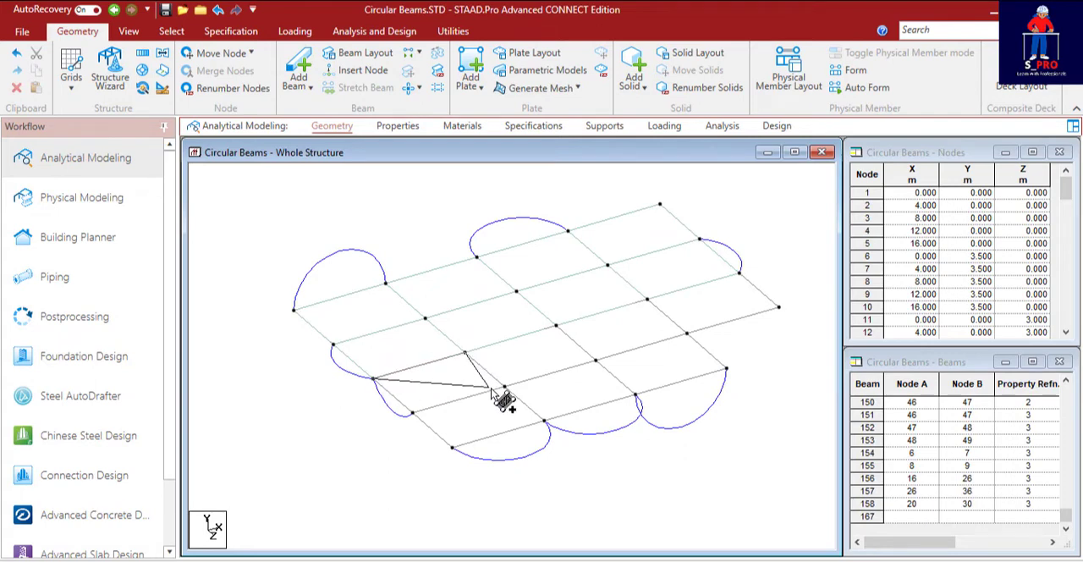
click(412, 413)
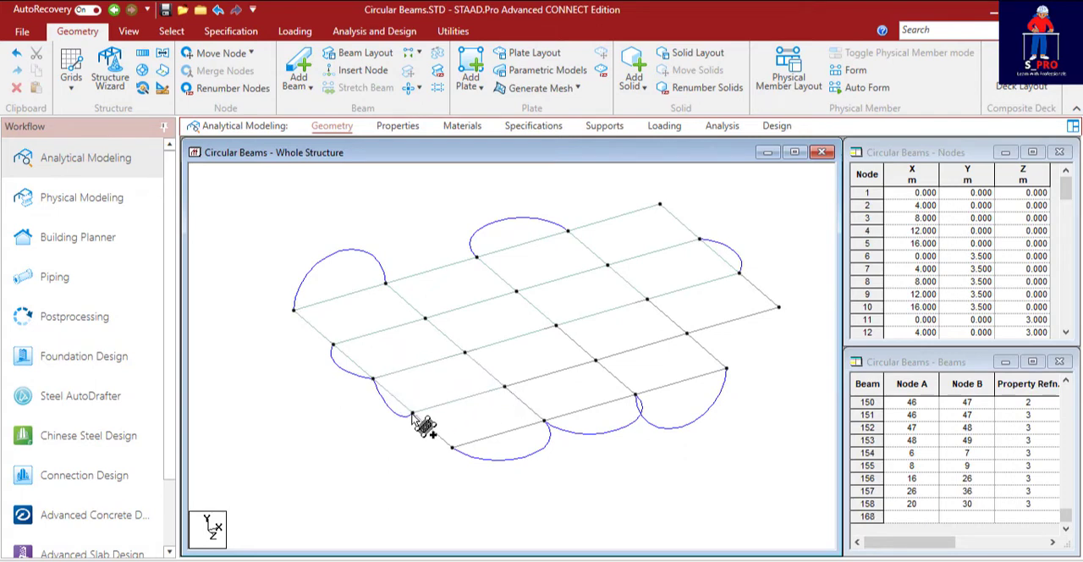
click(544, 420)
click(453, 448)
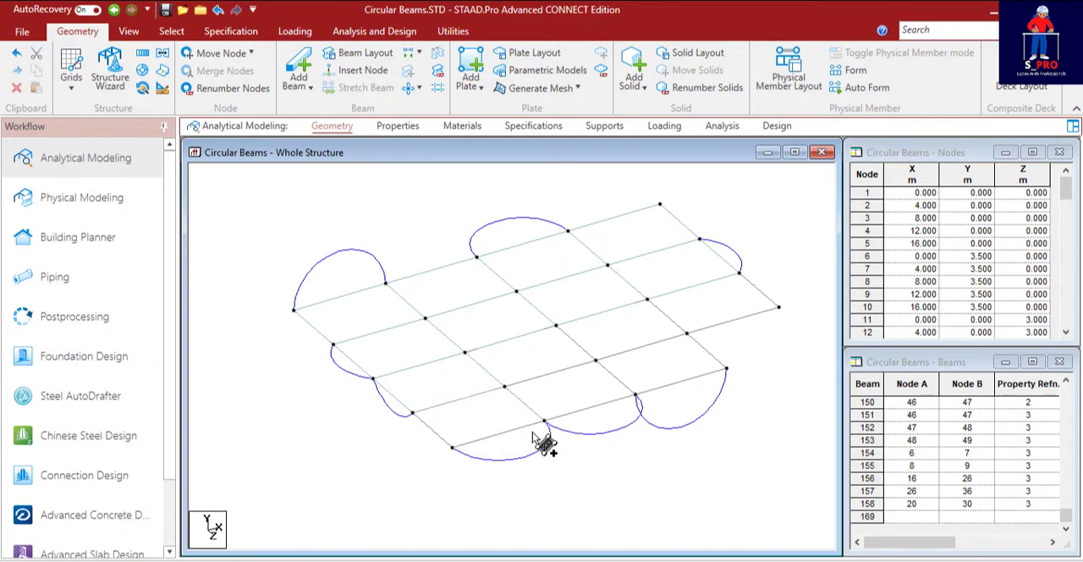
click(504, 385)
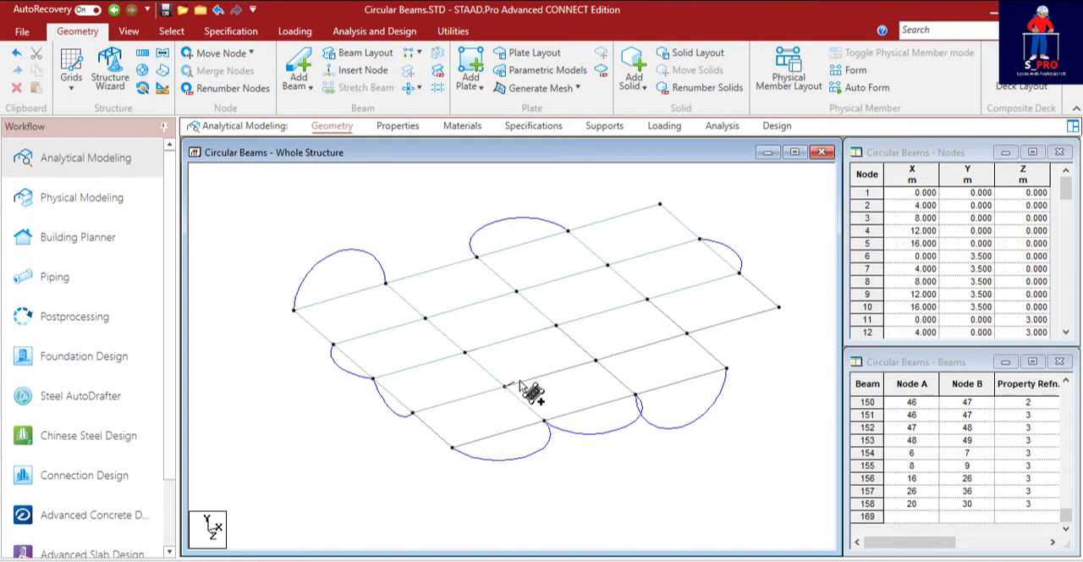
click(595, 360)
click(634, 394)
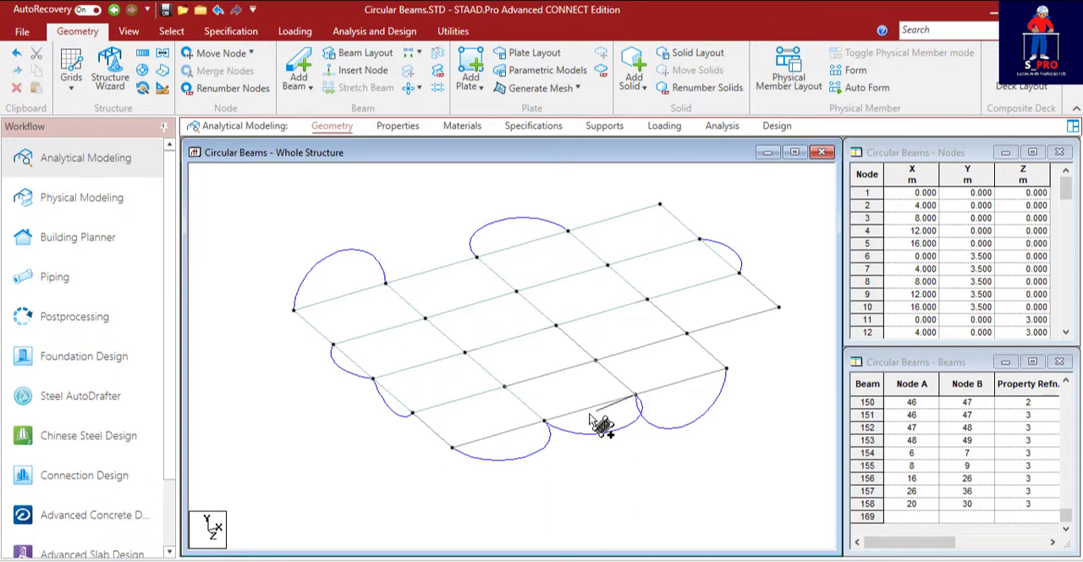
click(543, 420)
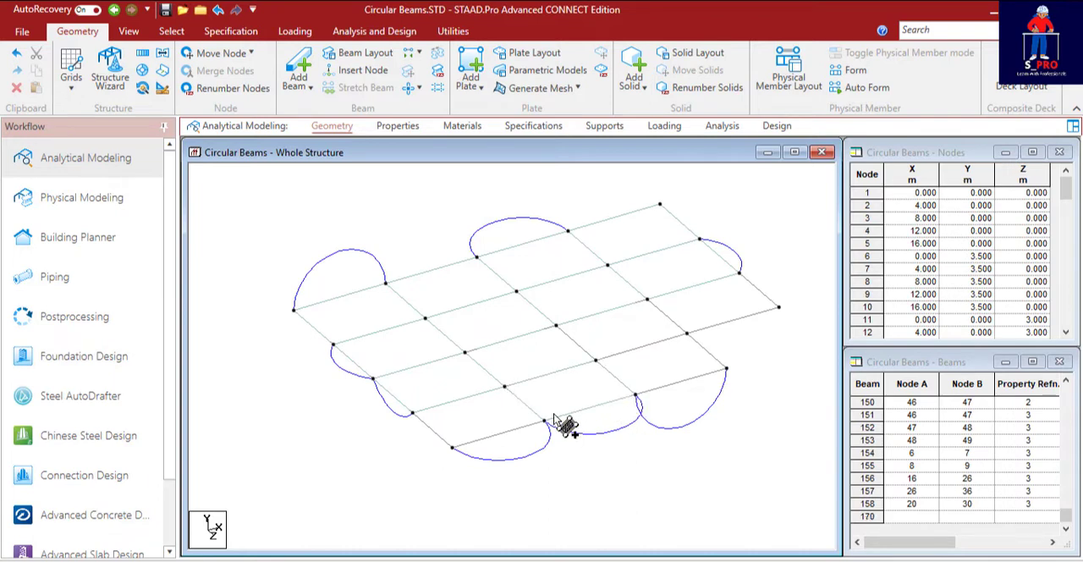
Add quad plates through the corner nodes of the third bay in the third row and the third bay in the front row.
click(555, 326)
click(647, 300)
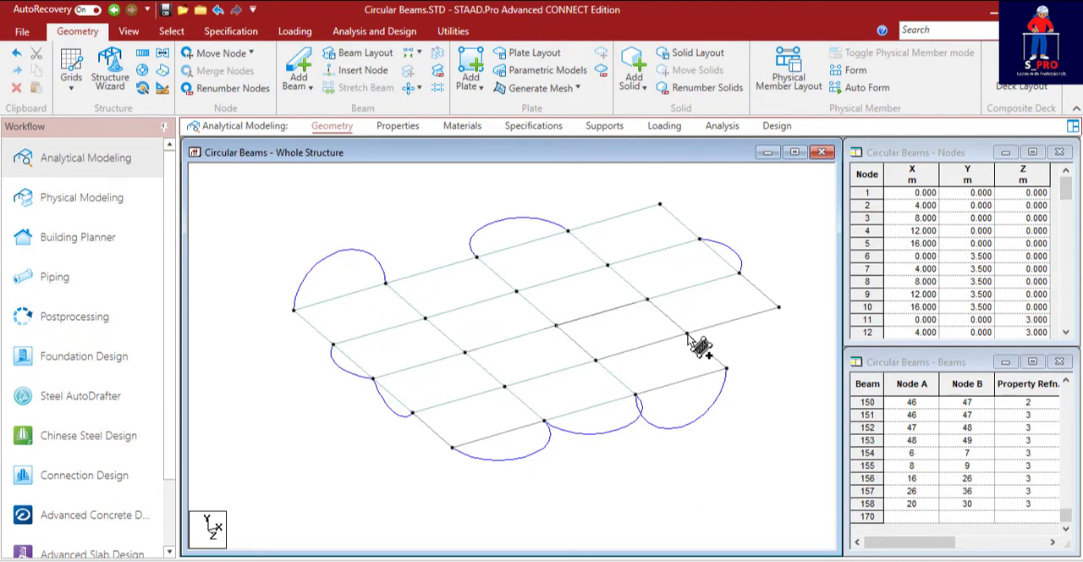
click(687, 334)
click(596, 360)
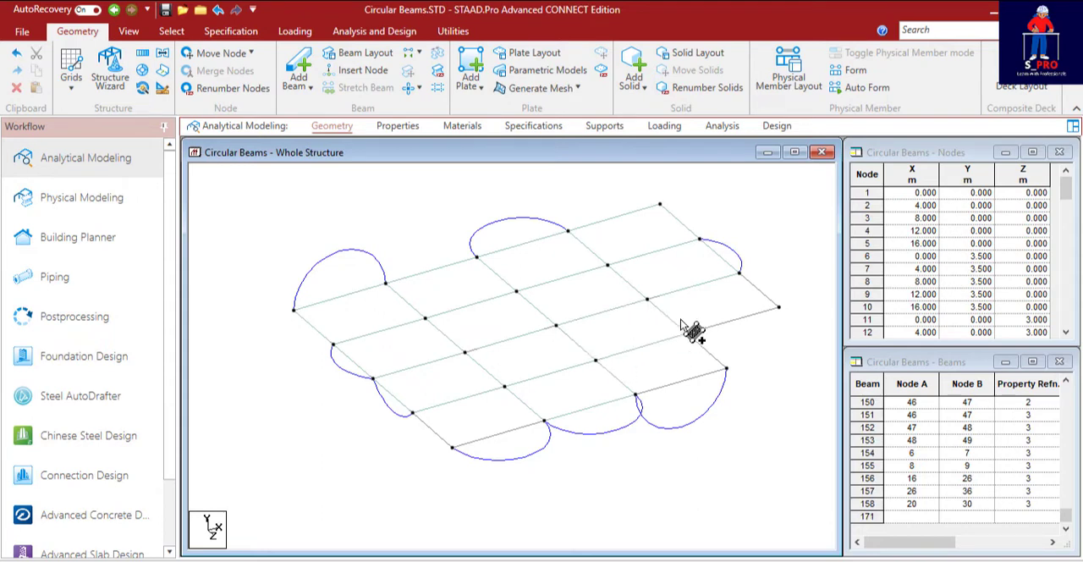
click(595, 360)
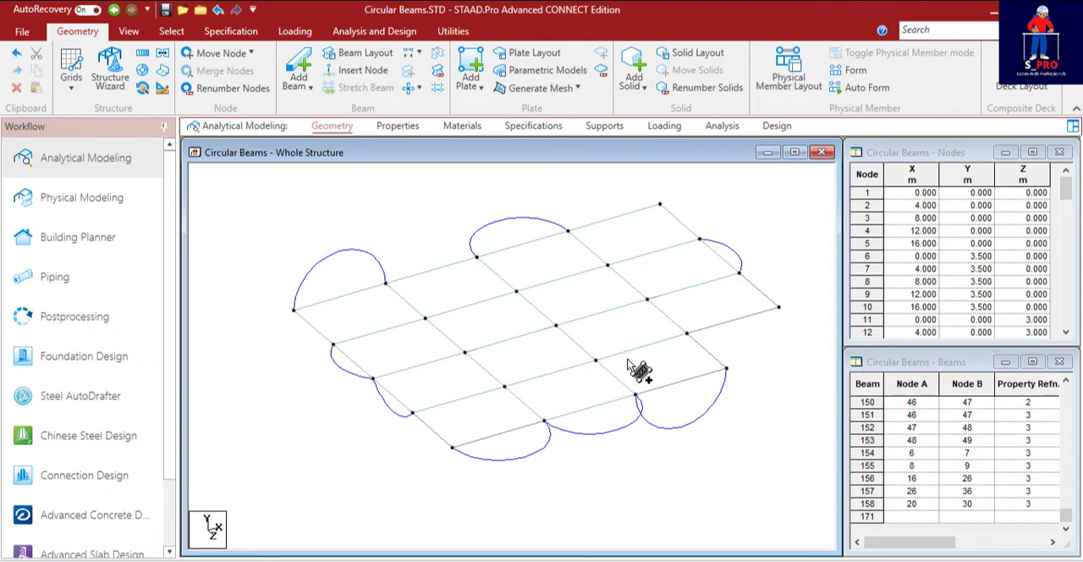
click(687, 334)
click(725, 370)
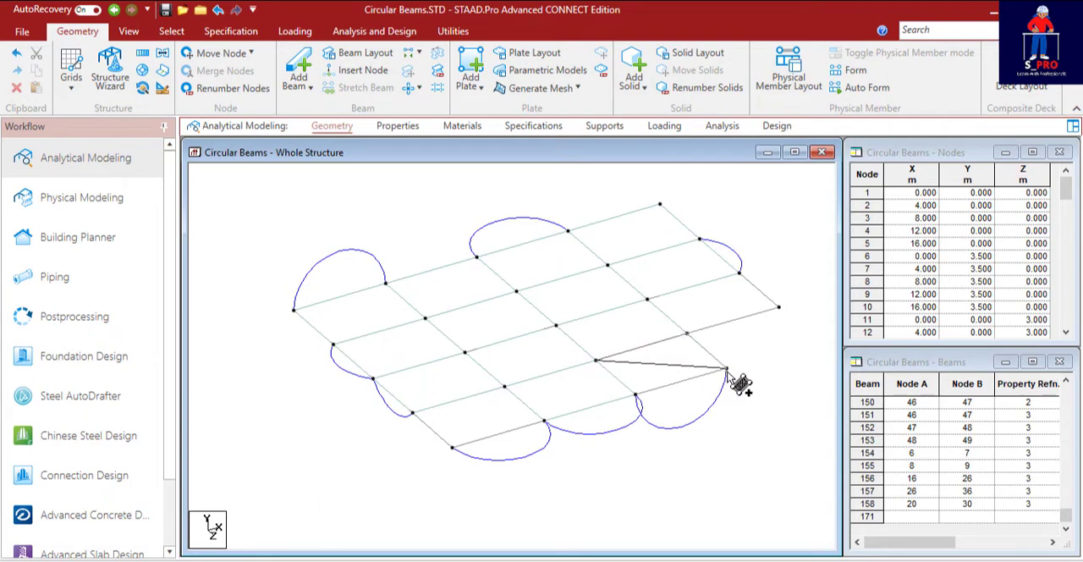
click(635, 394)
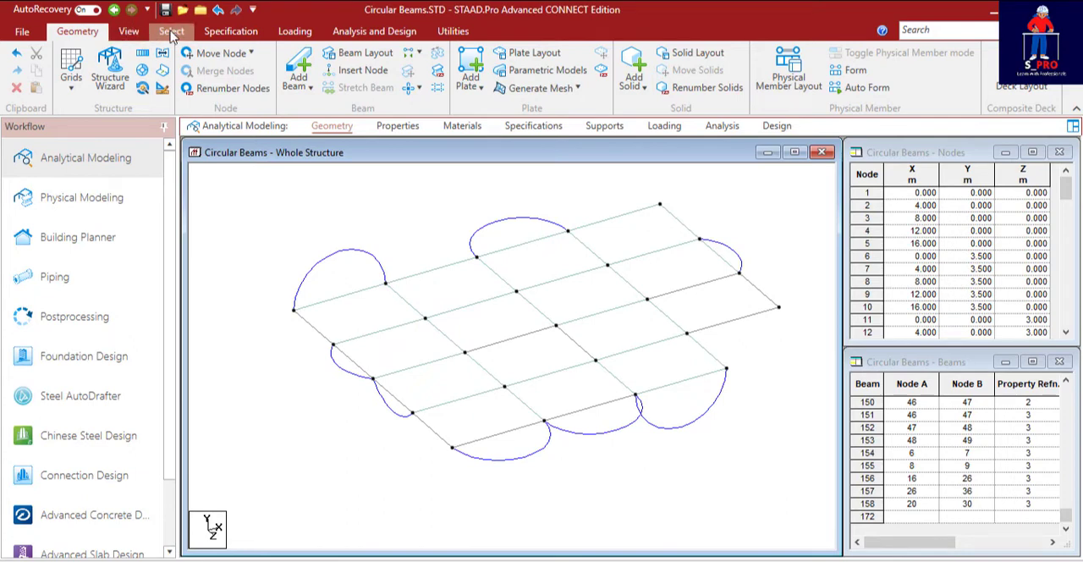
Use the Plate Cursor to select bays in the third and front rows one by one and check that each has a plate.
click(170, 32)
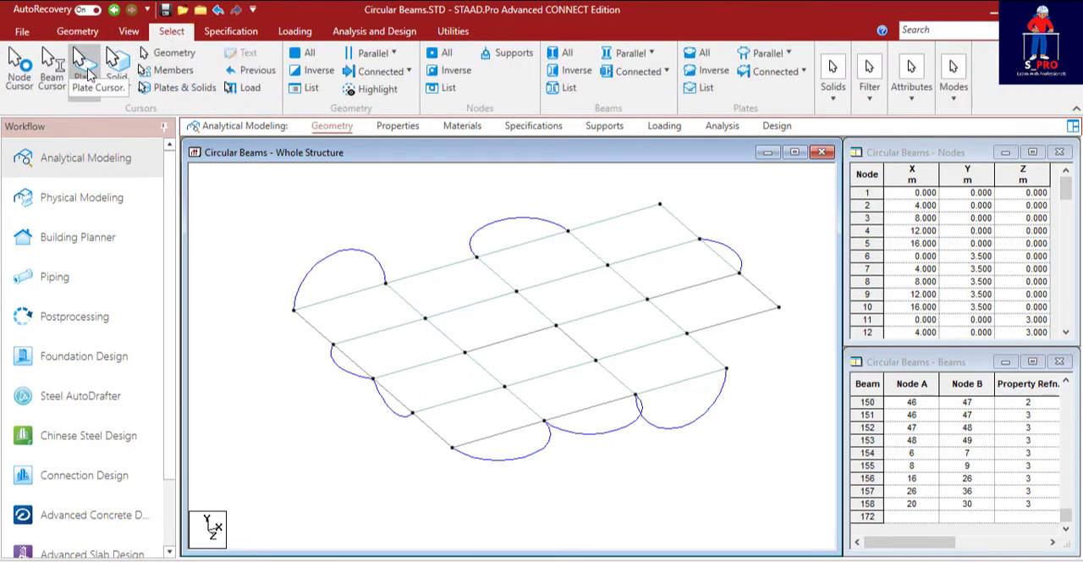
click(88, 68)
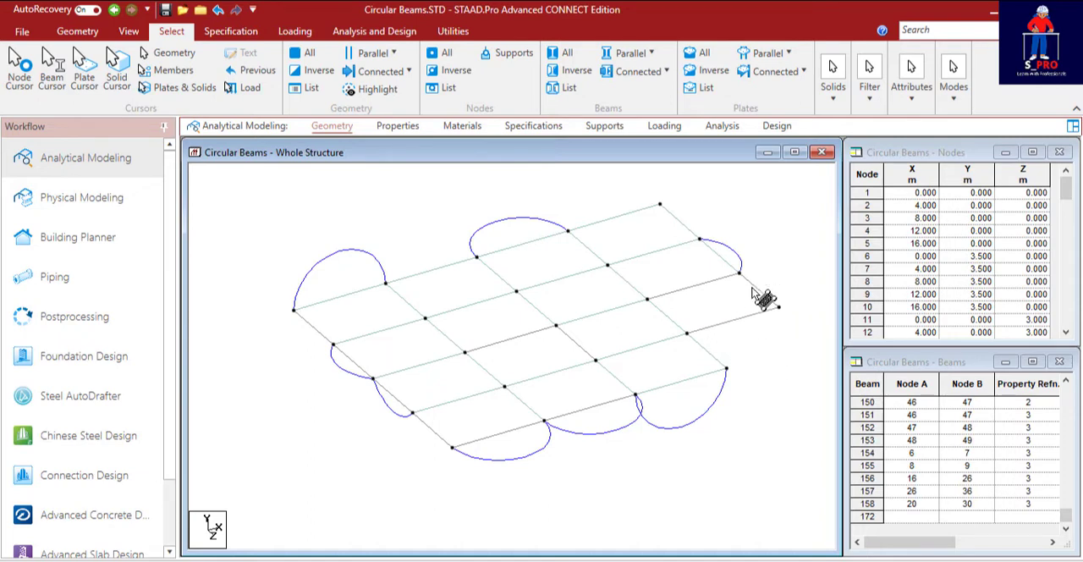
click(601, 342)
click(638, 368)
click(533, 394)
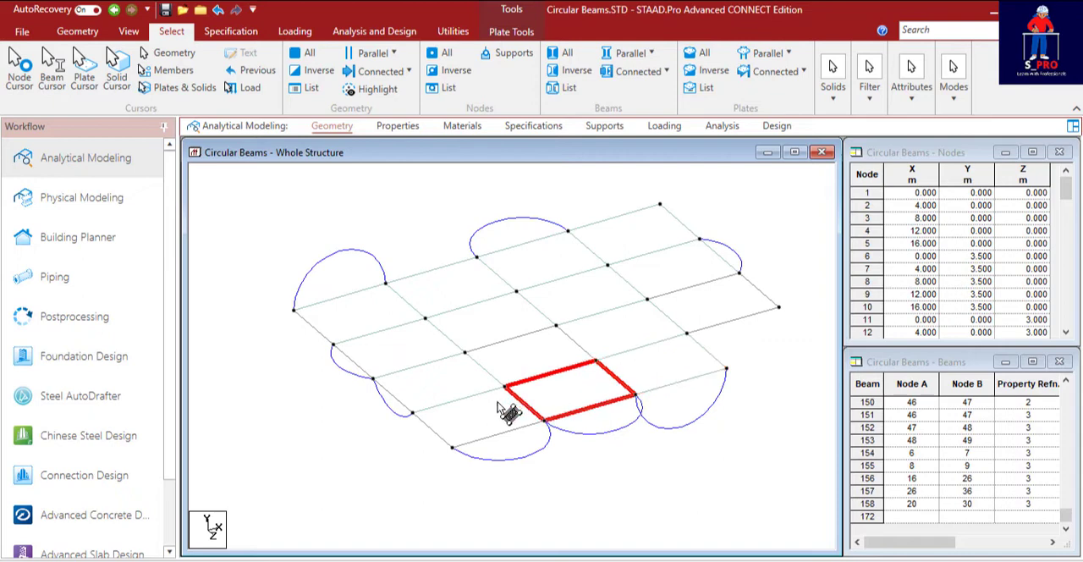
click(496, 409)
click(518, 352)
click(520, 353)
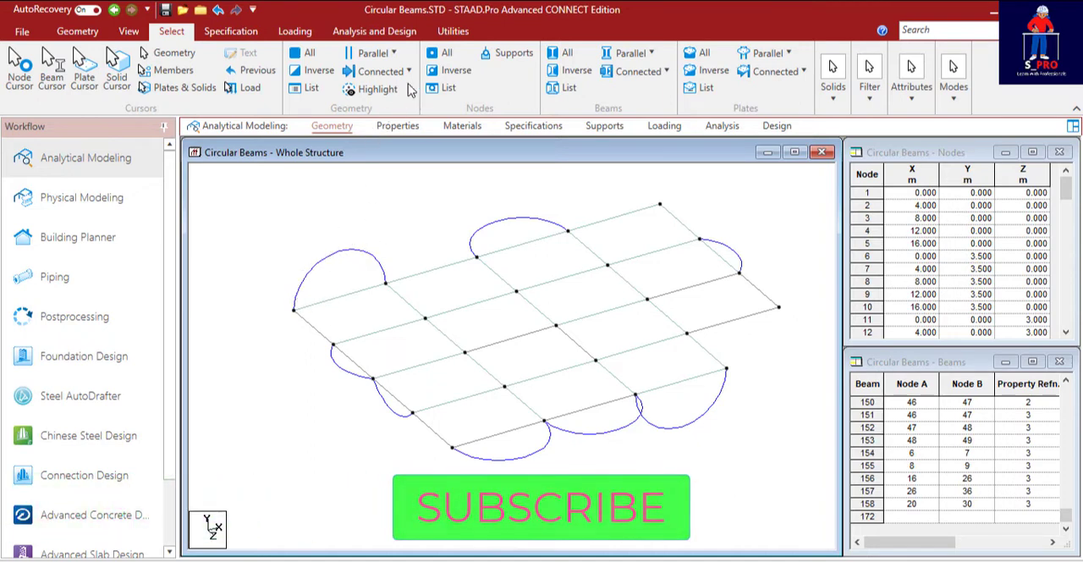
Add a quad plate through the four corner nodes of the third row's second bay.
click(76, 32)
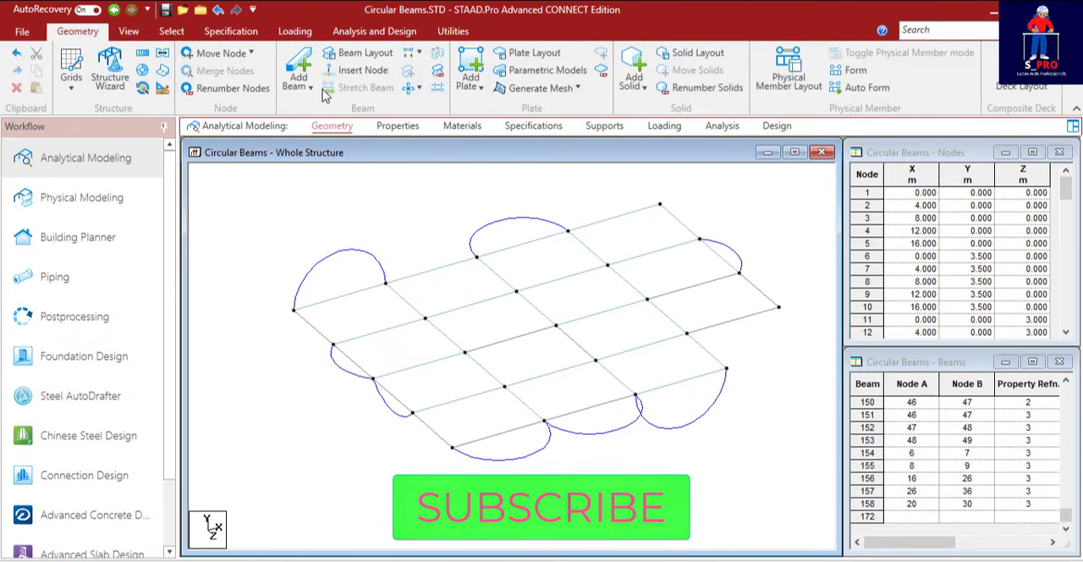
click(468, 64)
click(464, 352)
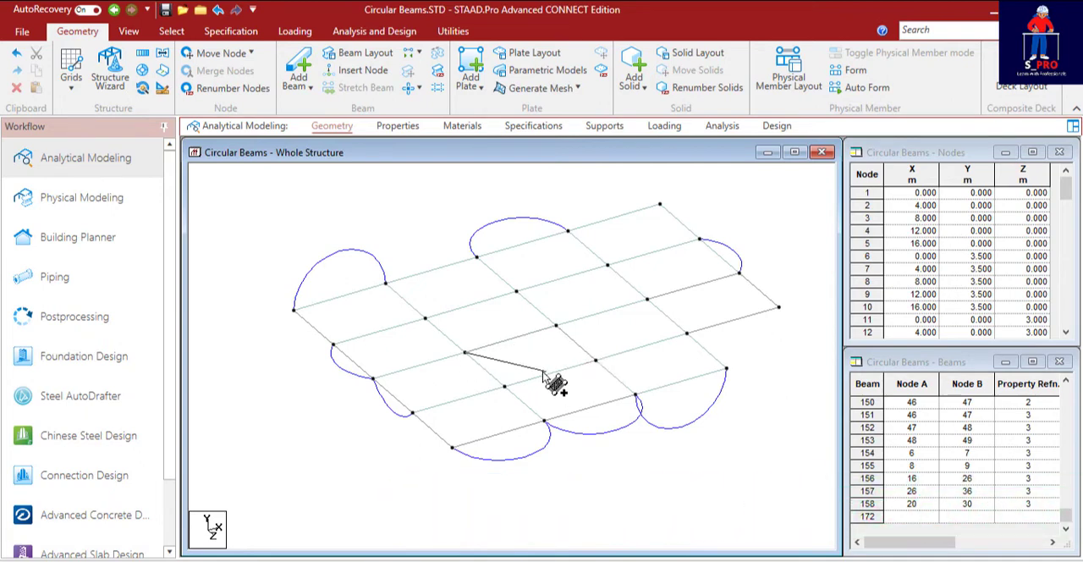
click(505, 388)
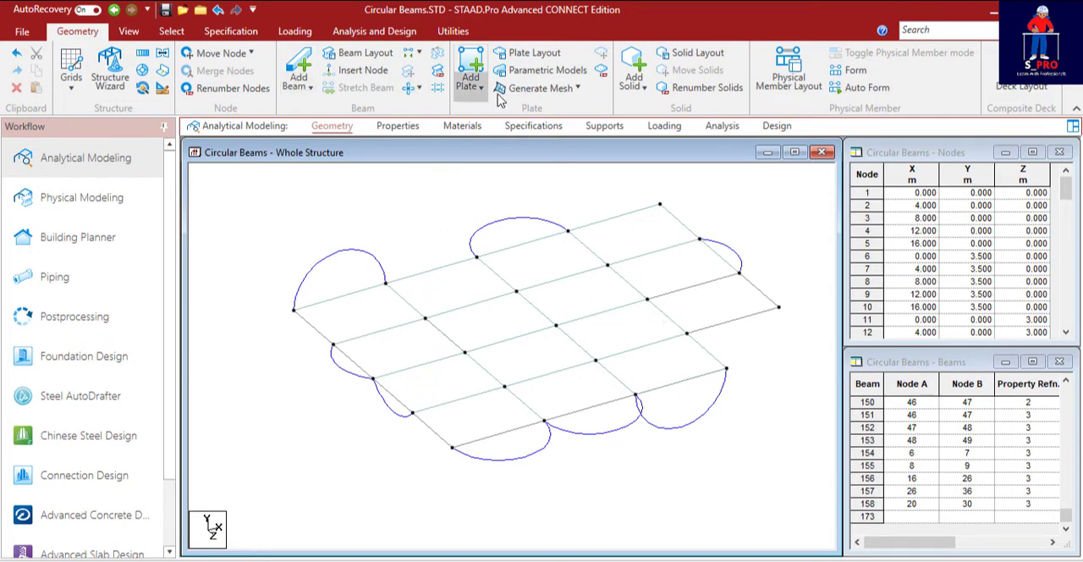
Open the 3D rendering of the structure and maximize its window.
click(128, 31)
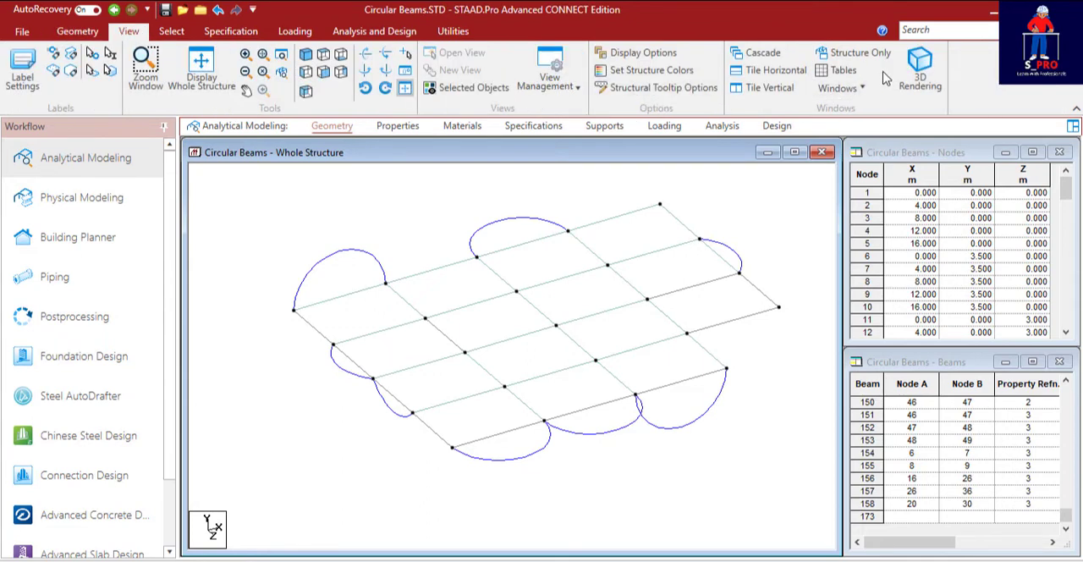
click(919, 68)
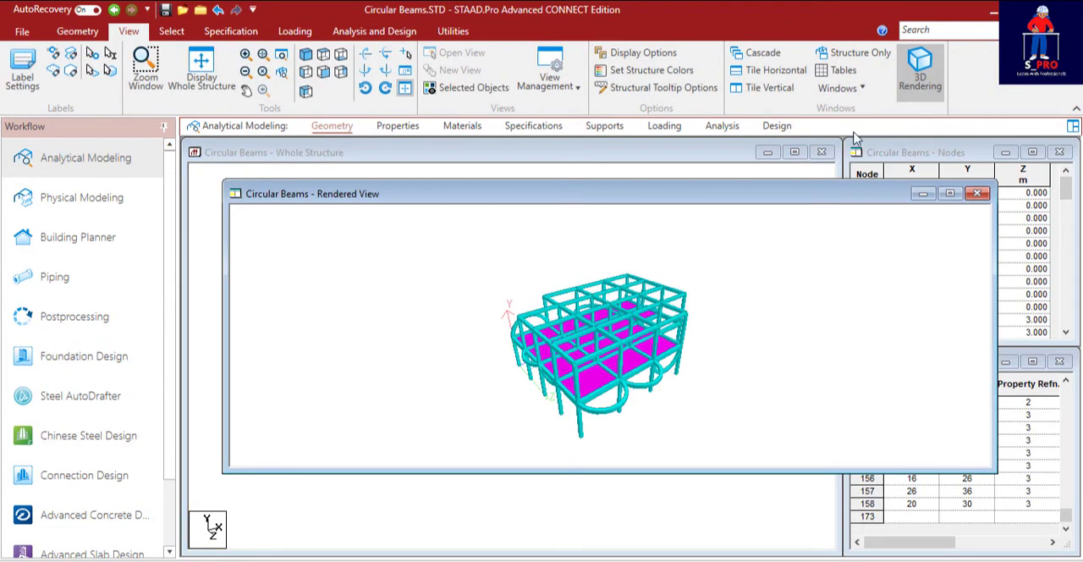
click(949, 193)
Examine the first-floor slab plates and the circular beams in the rendered model from several angles and close up.
scroll(605, 379, up, 3)
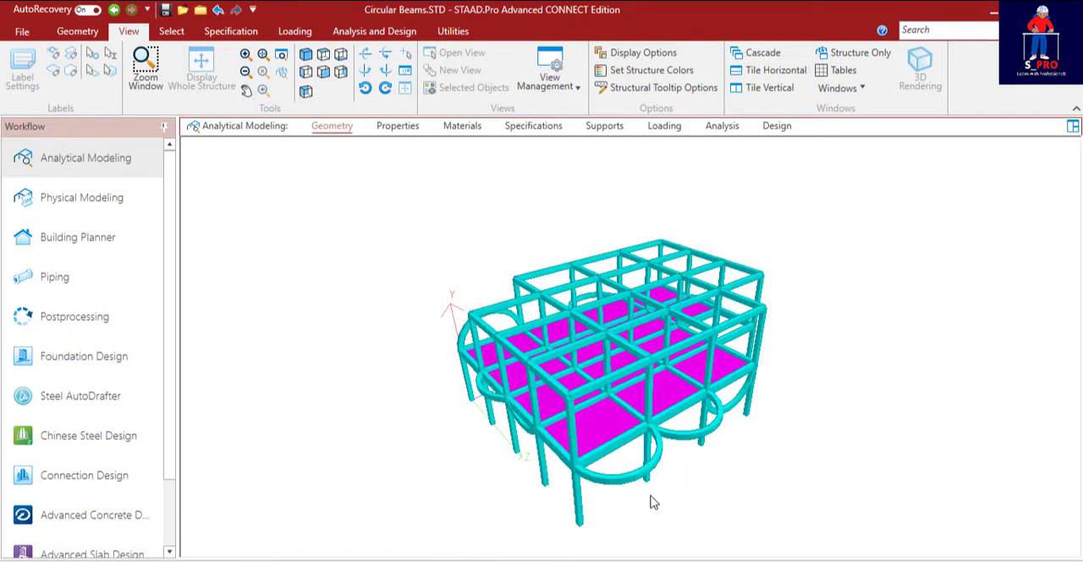
scroll(602, 406, up, 5)
drag(602, 398, 544, 317)
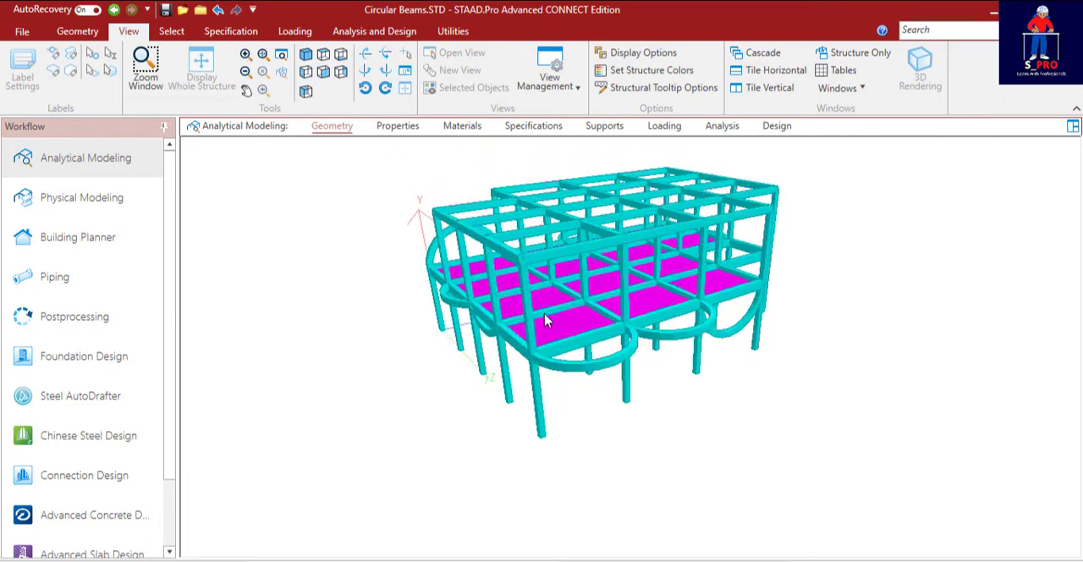
scroll(559, 340, up, 10)
scroll(560, 338, up, 10)
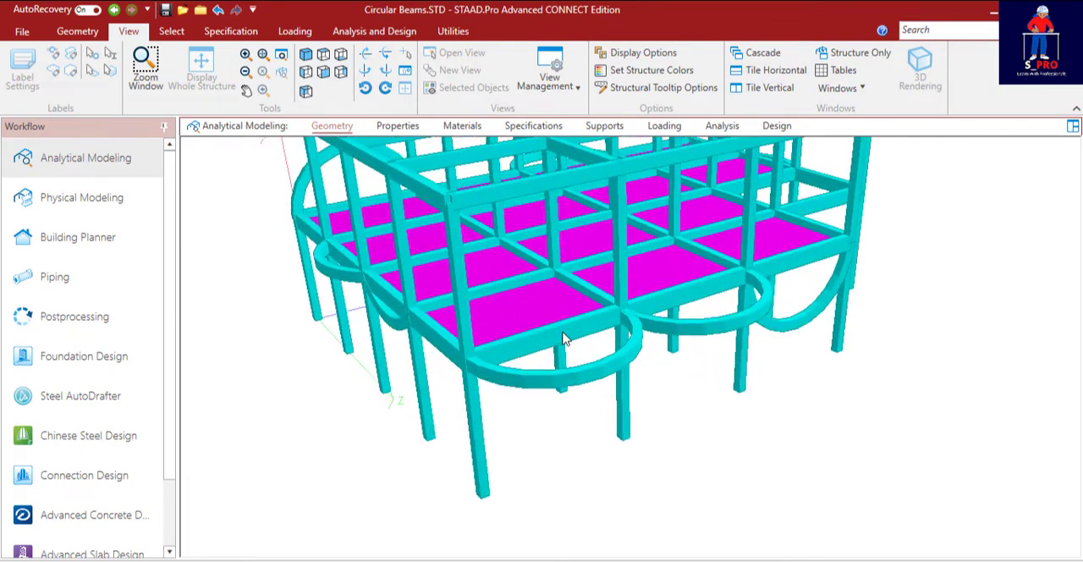
drag(604, 368, 460, 365)
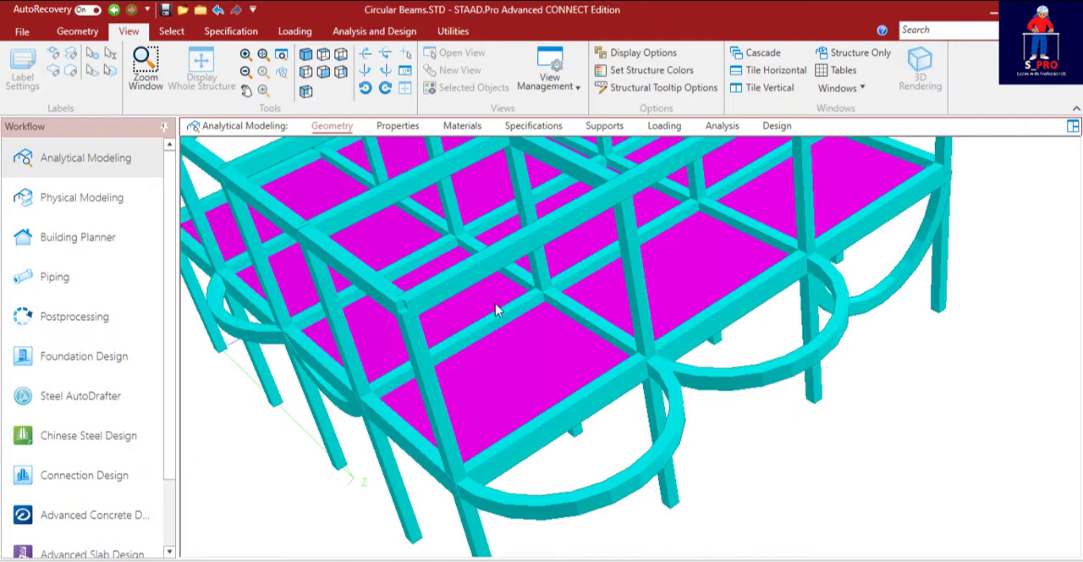
scroll(582, 322, down, 1)
middle_drag(523, 339, 478, 256)
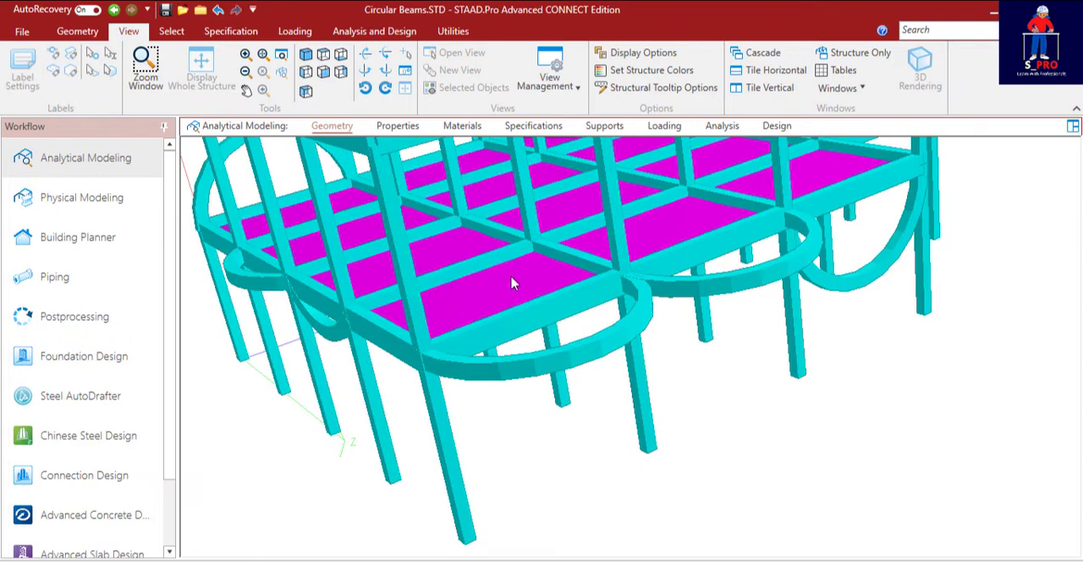
middle_drag(511, 277, 511, 265)
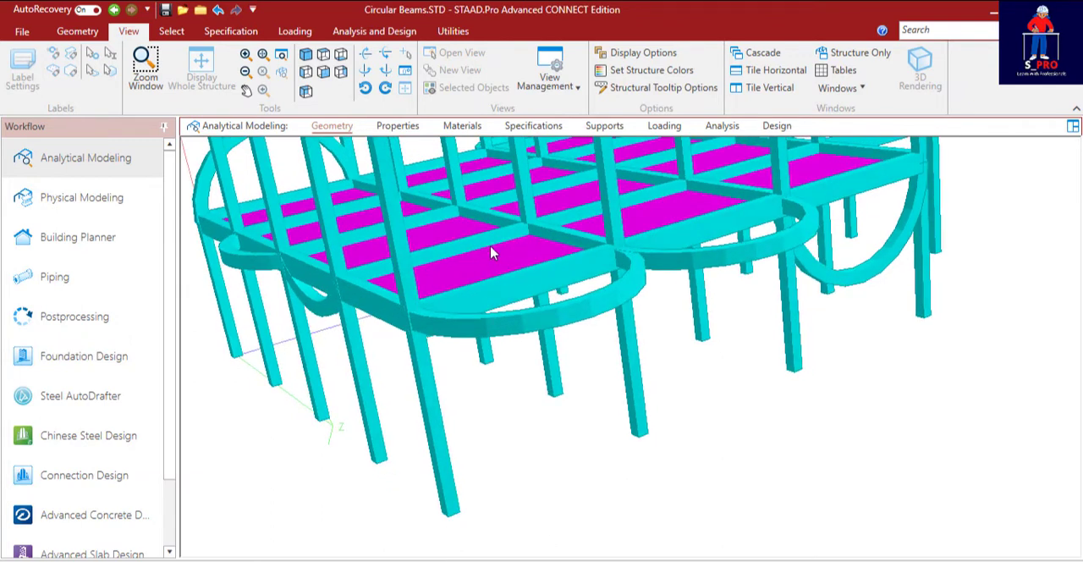
Start a new plate thickness property with CONCRETE as the material and 0.15 m at all four nodes.
middle_drag(572, 258, 314, 208)
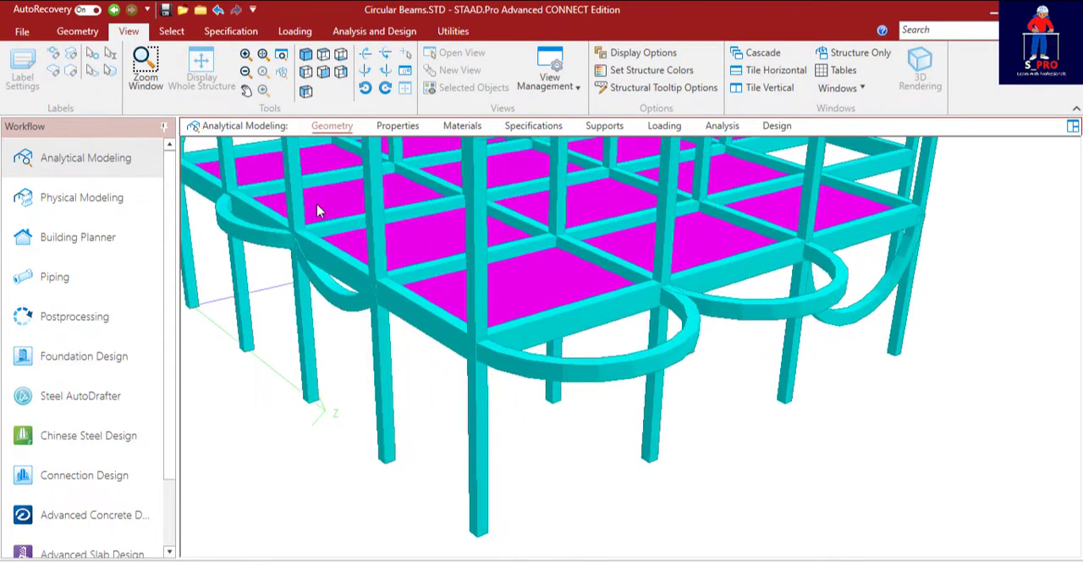
click(397, 125)
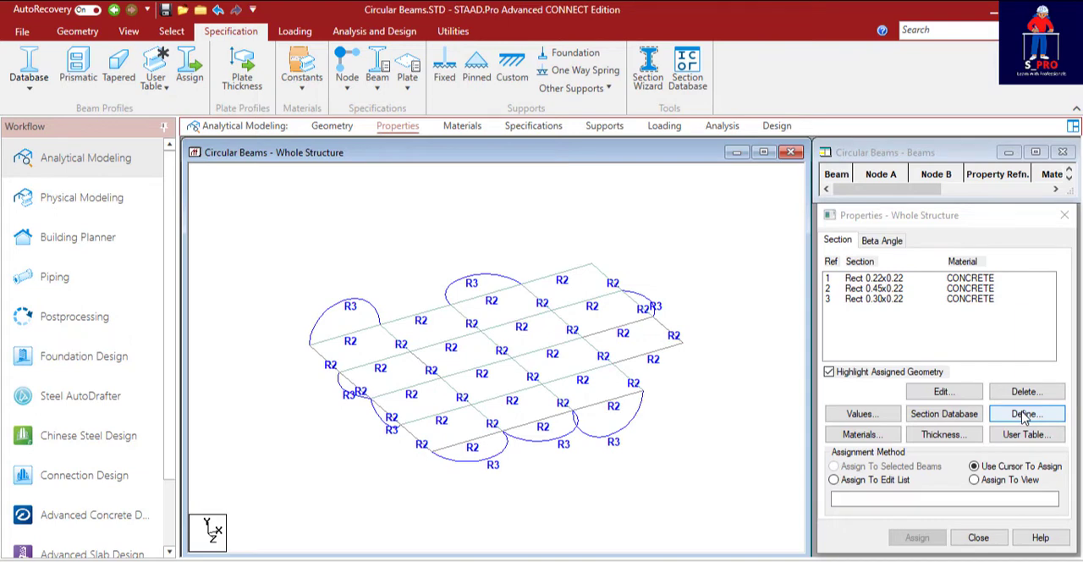
click(944, 435)
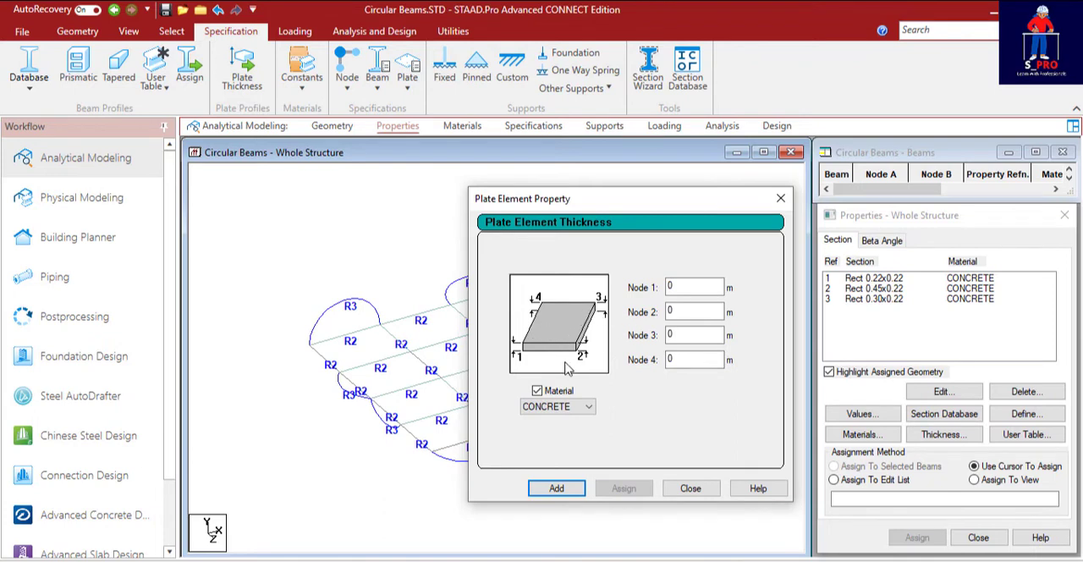
click(589, 409)
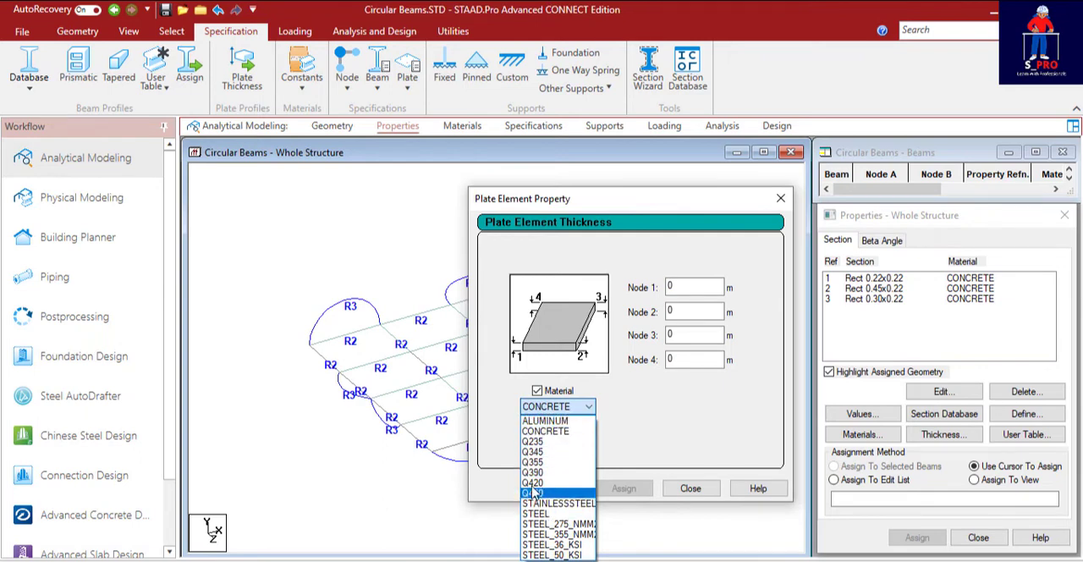
click(552, 411)
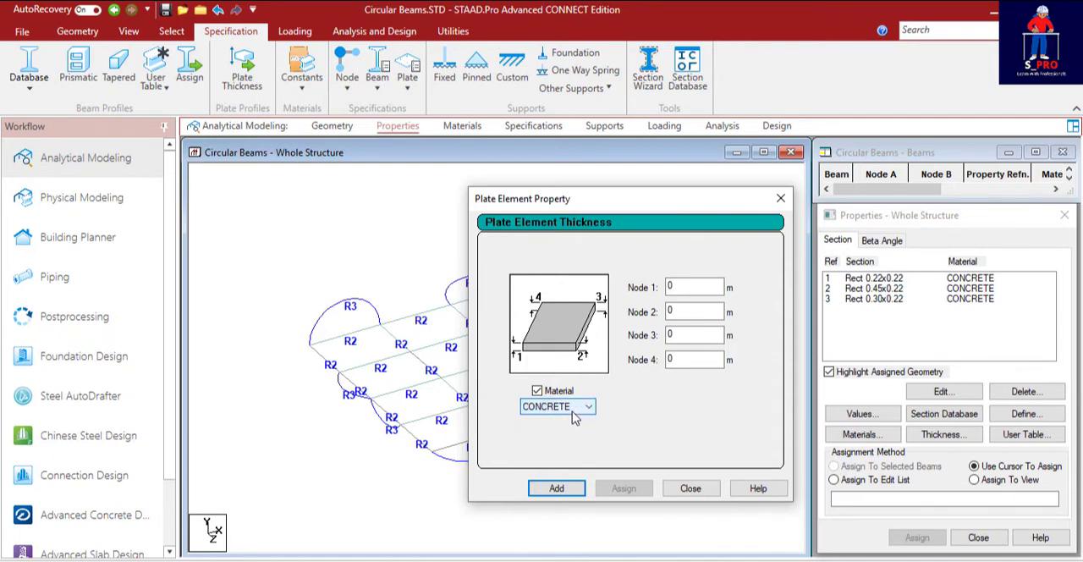
click(683, 287)
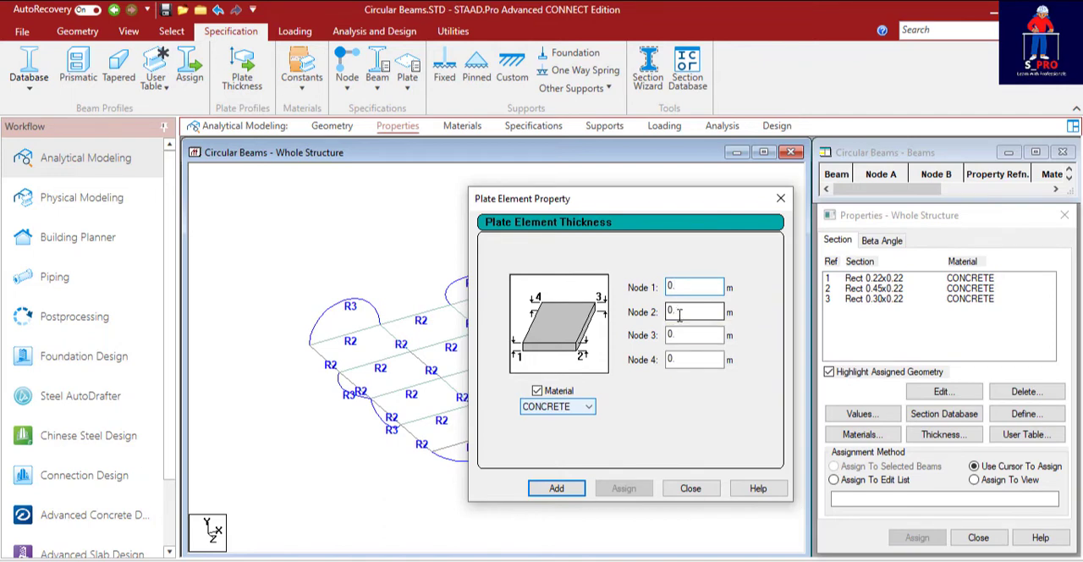
text(5)
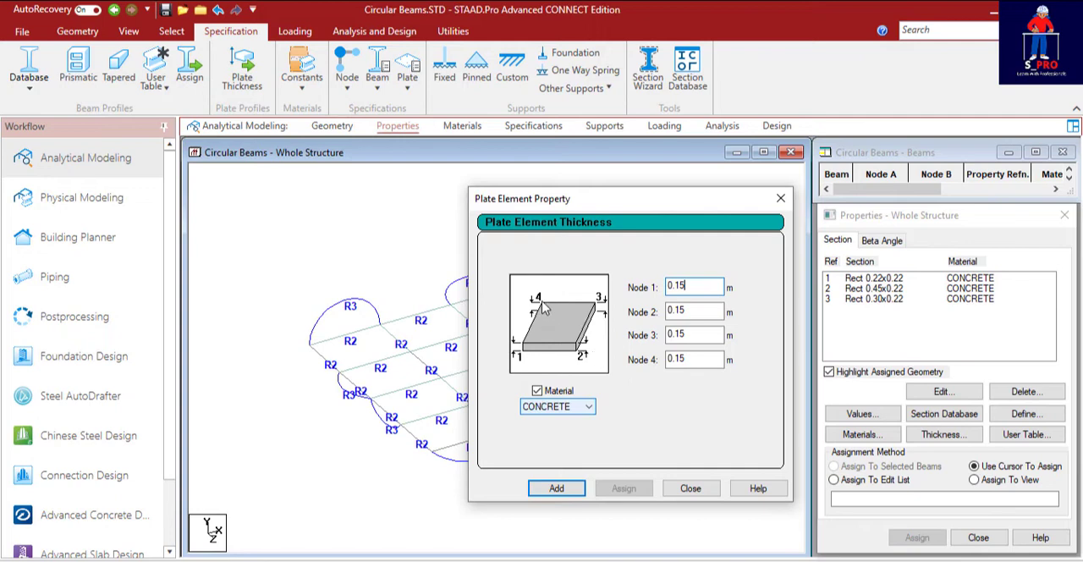
Try a thickness of 0.10 m at nodes 3 and 4, and set both back to 0.15 m.
click(682, 335)
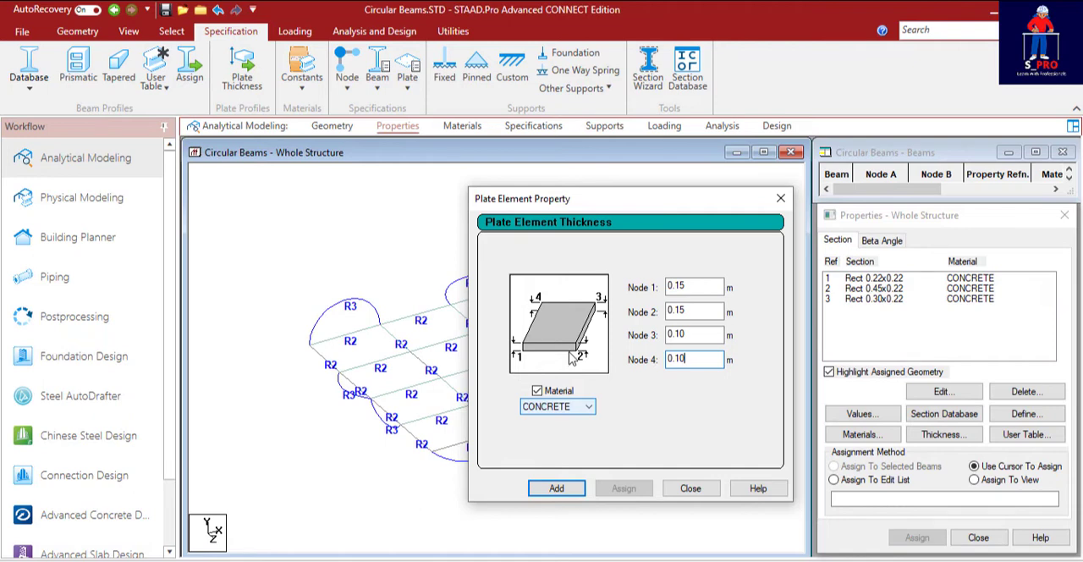
key(shift+Tab)
key(shift+Tab)
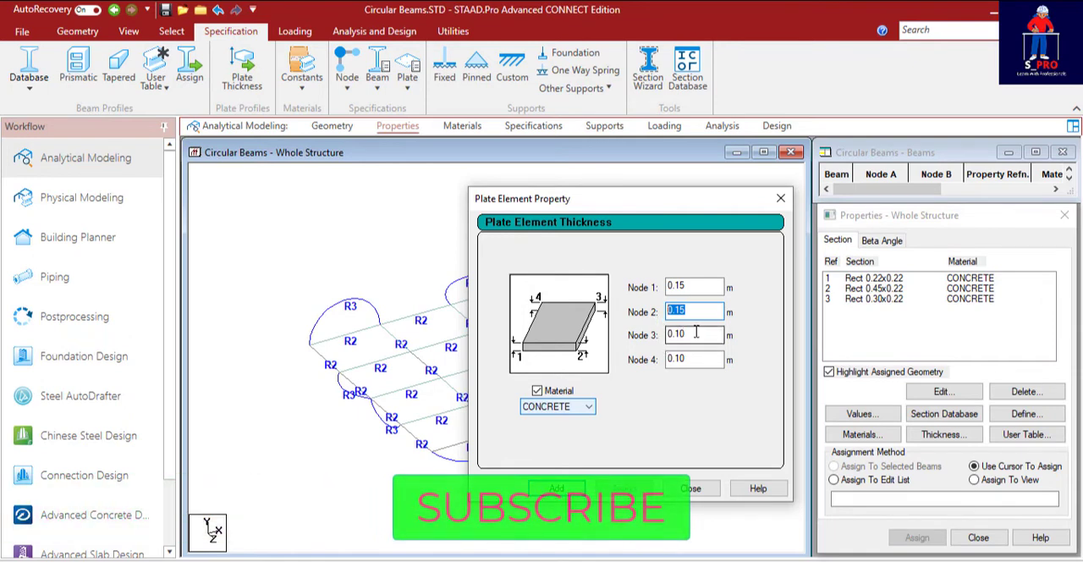
key(Tab)
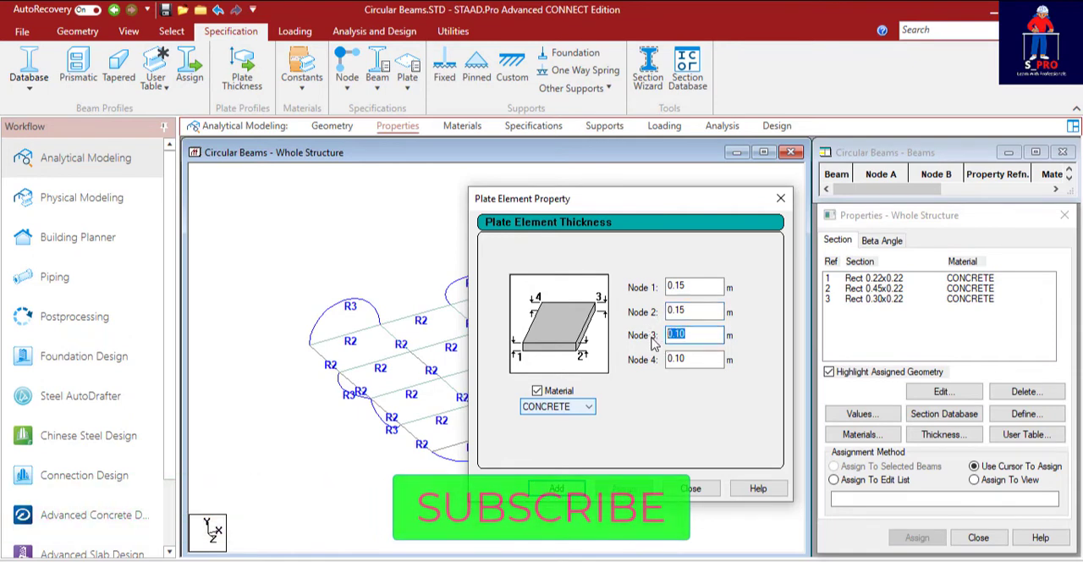
text(0.15)
key(Tab)
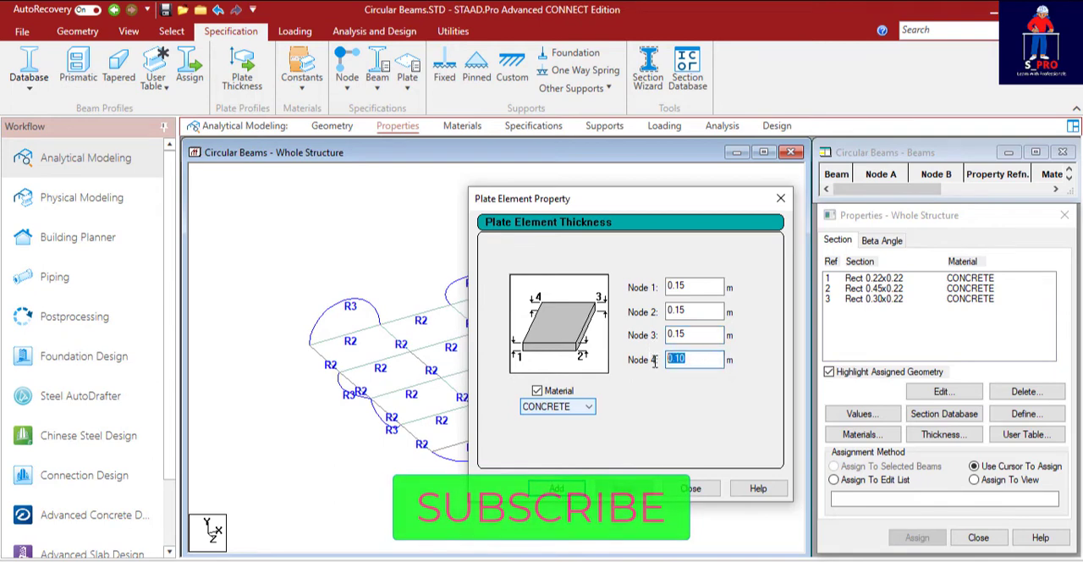
text(0.15)
Add the 0.15 m concrete plate thickness to the section list and close the plate property dialog.
click(656, 529)
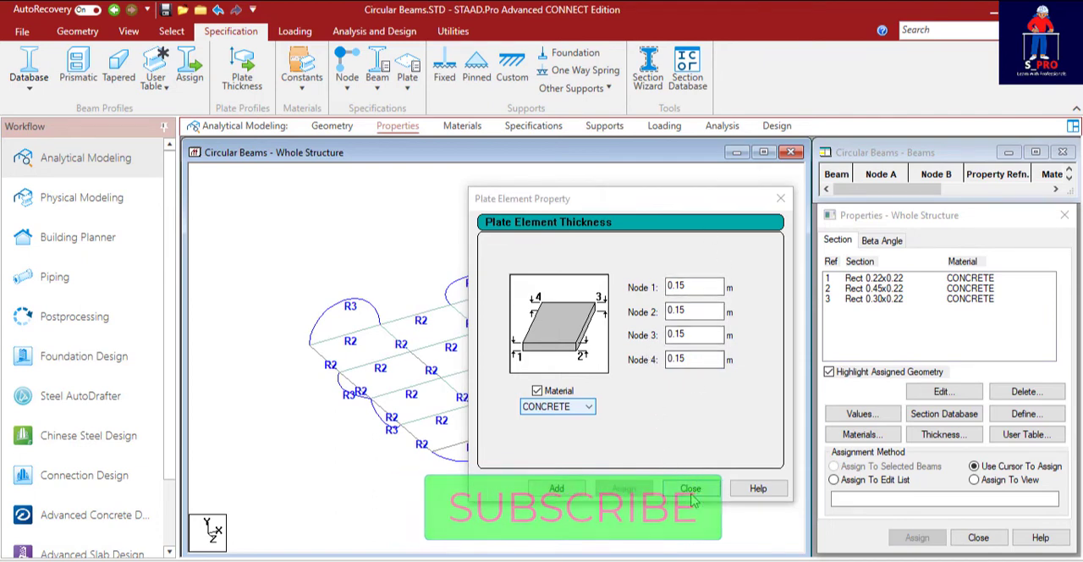
click(556, 488)
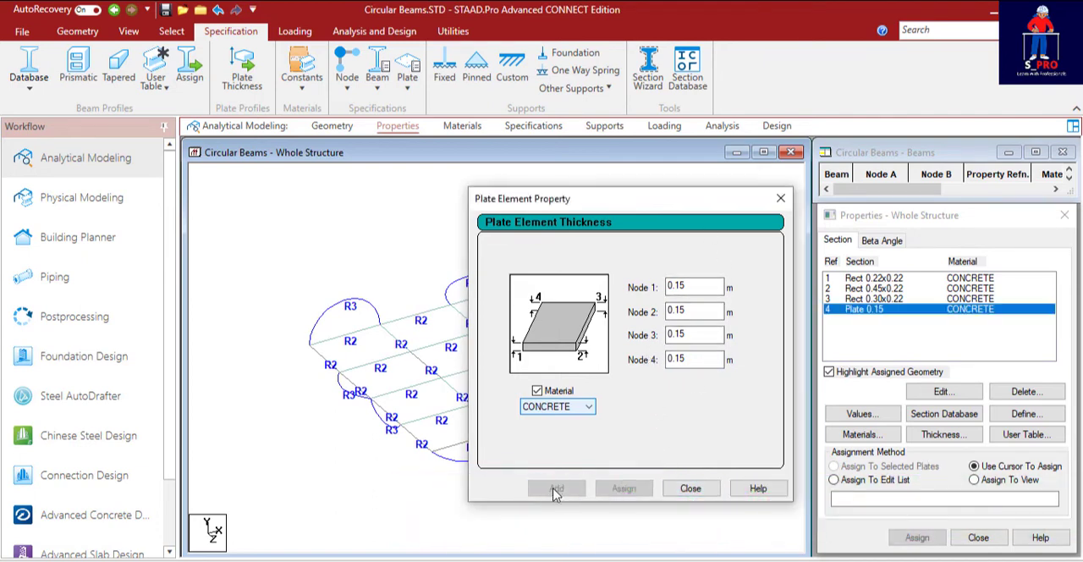
click(690, 488)
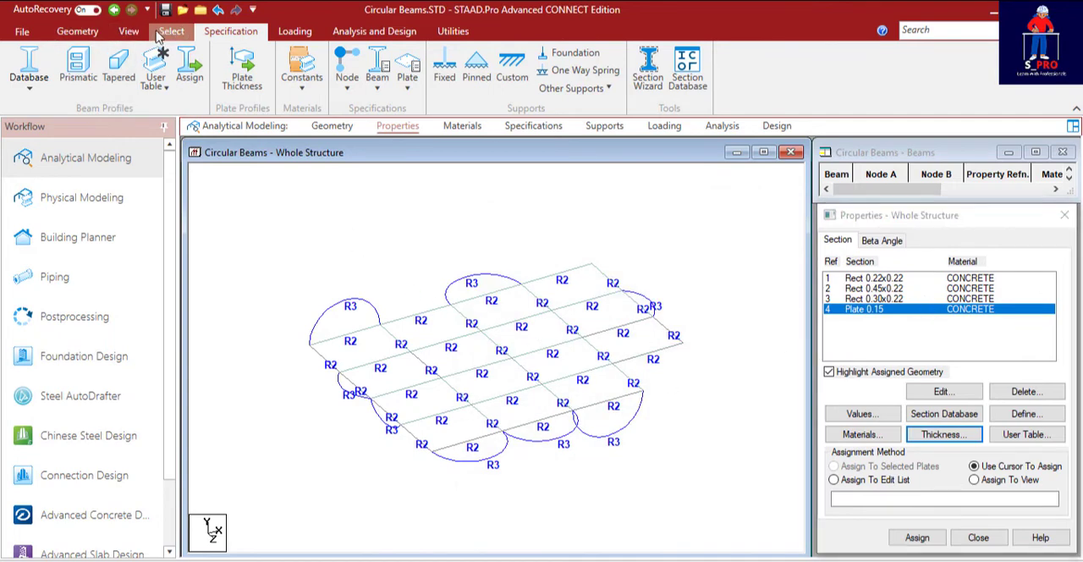
Select all first-floor plates with the Plate Cursor, assign the Plate 0.15 property to them, and clear the selection.
click(169, 32)
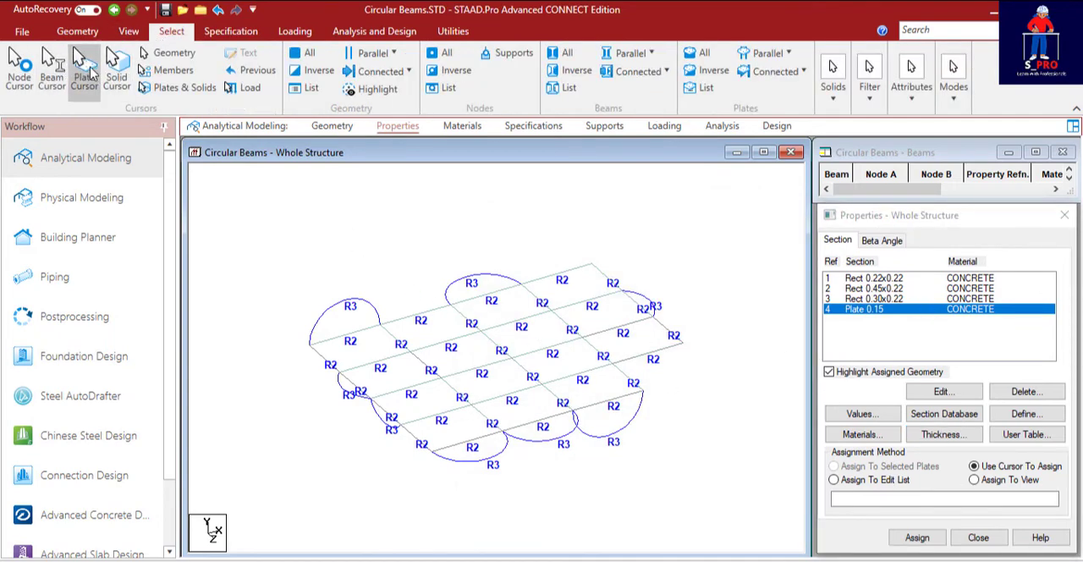
click(84, 76)
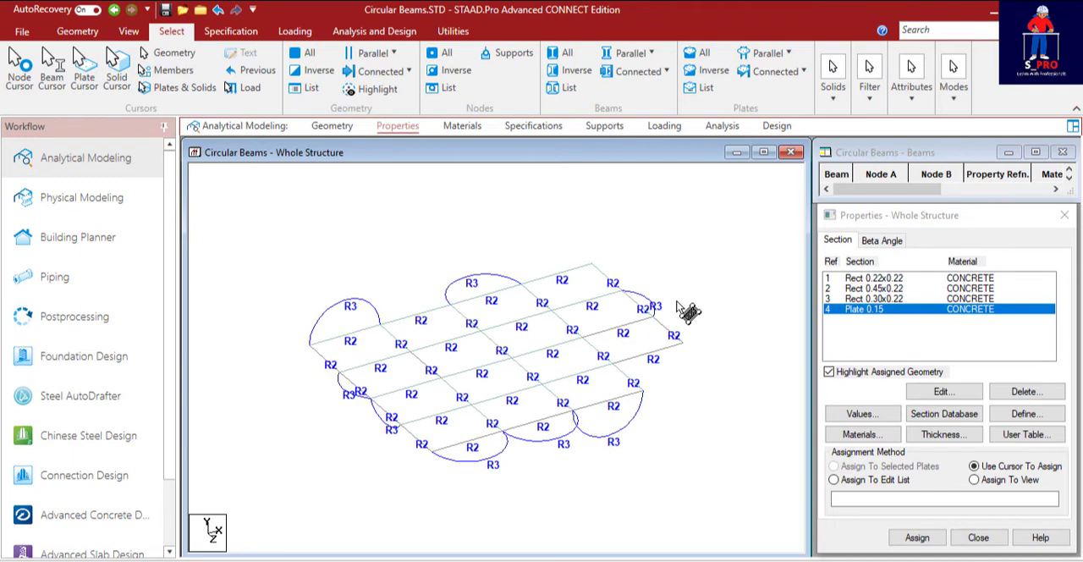
key(ctrl+a)
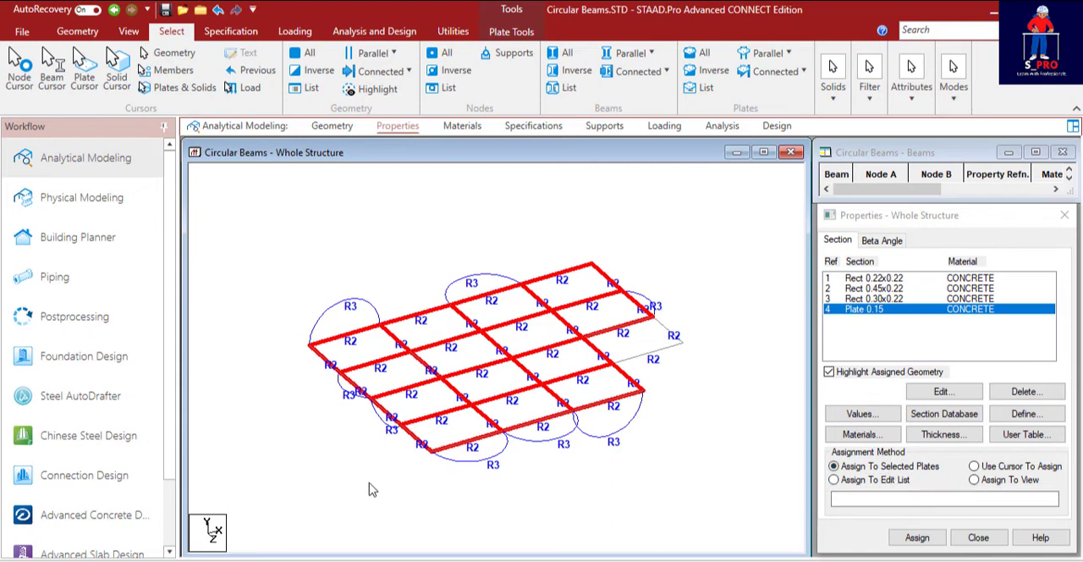
click(917, 538)
click(965, 355)
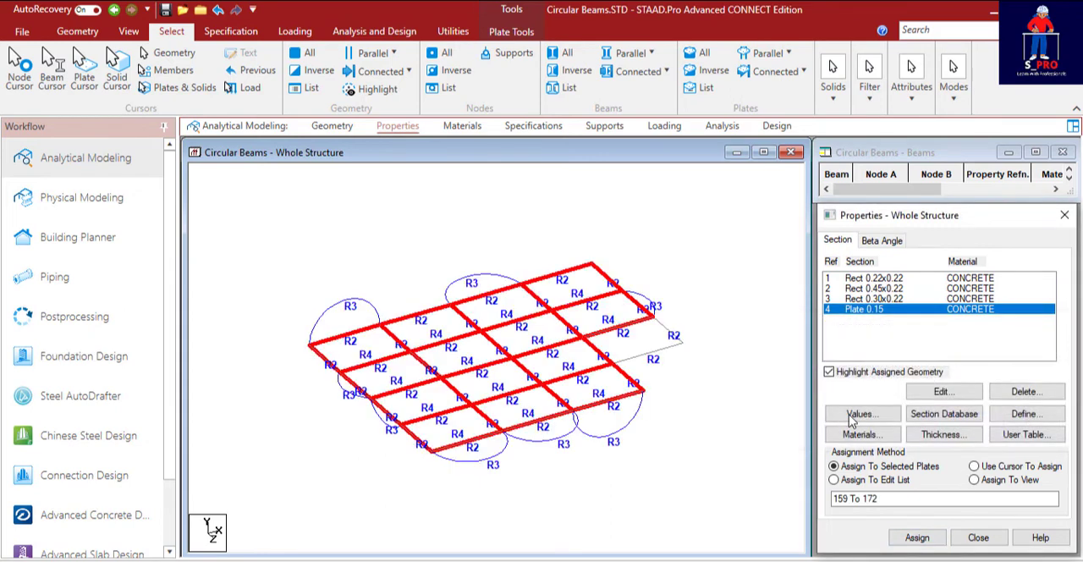
click(715, 334)
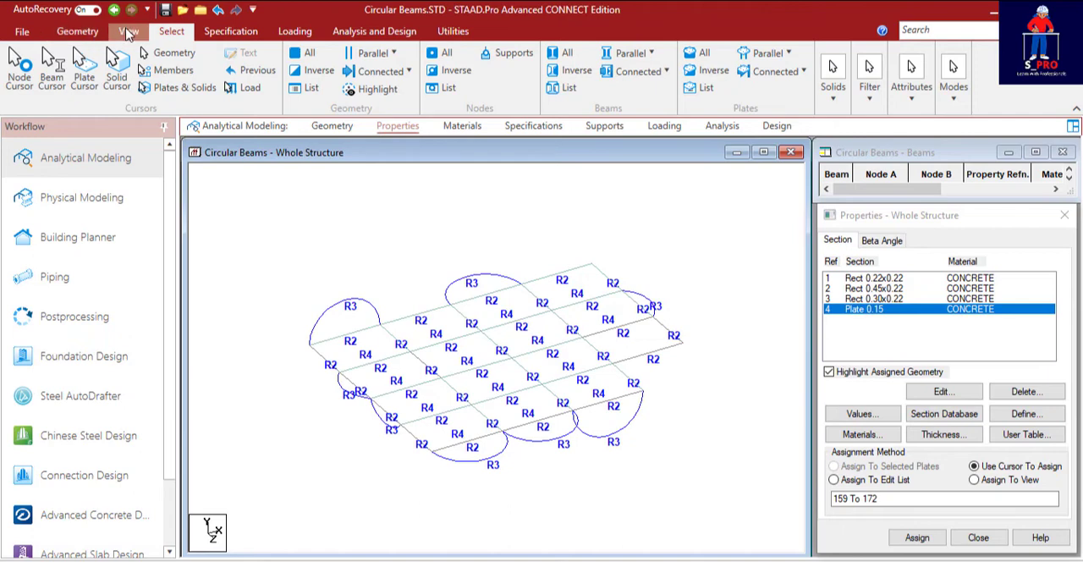
Open a 3D rendering of the structure with the assigned plate thickness and maximize its window.
click(127, 32)
click(919, 72)
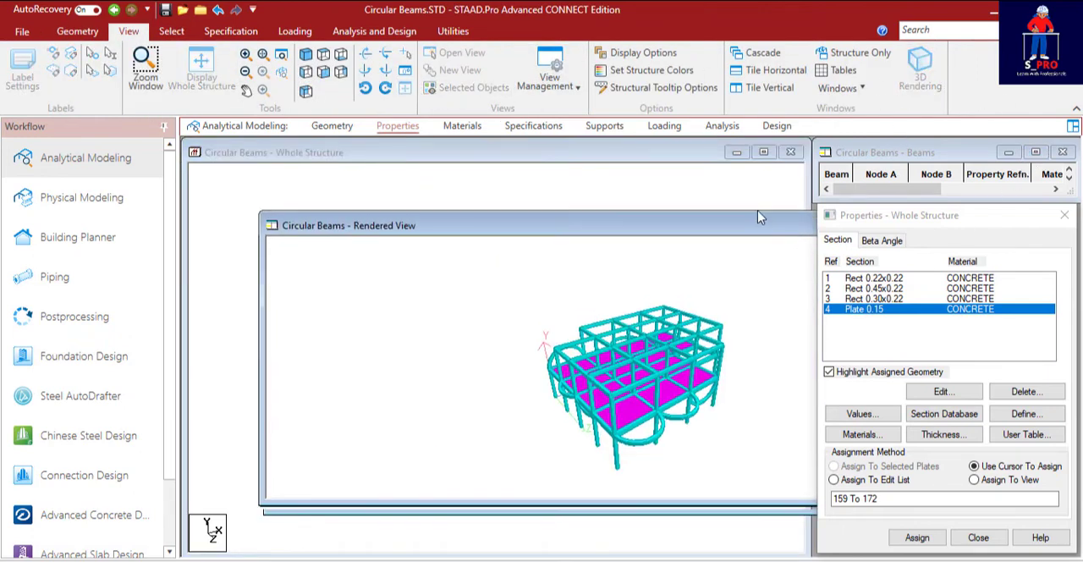
double_click(758, 218)
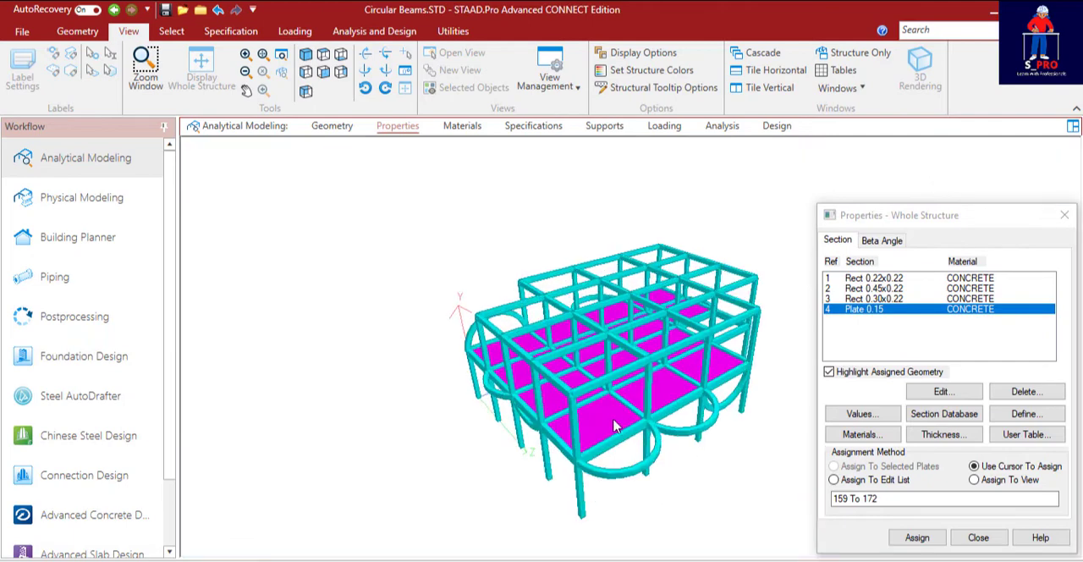
Examine the slab plates in the rendered model from the side, from below and from above, near and far.
drag(615, 427, 732, 372)
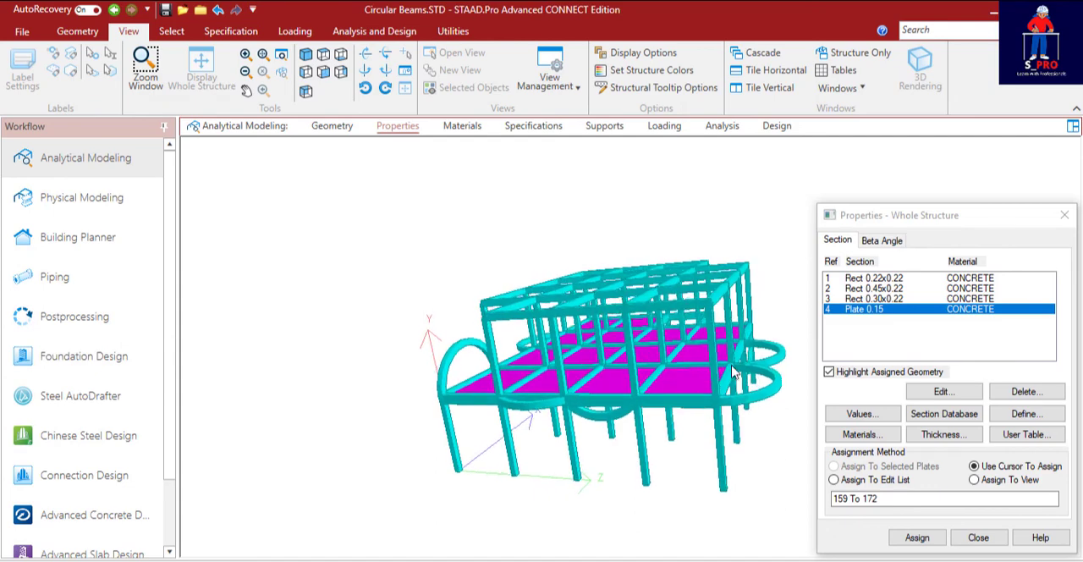
scroll(698, 384, up, 8)
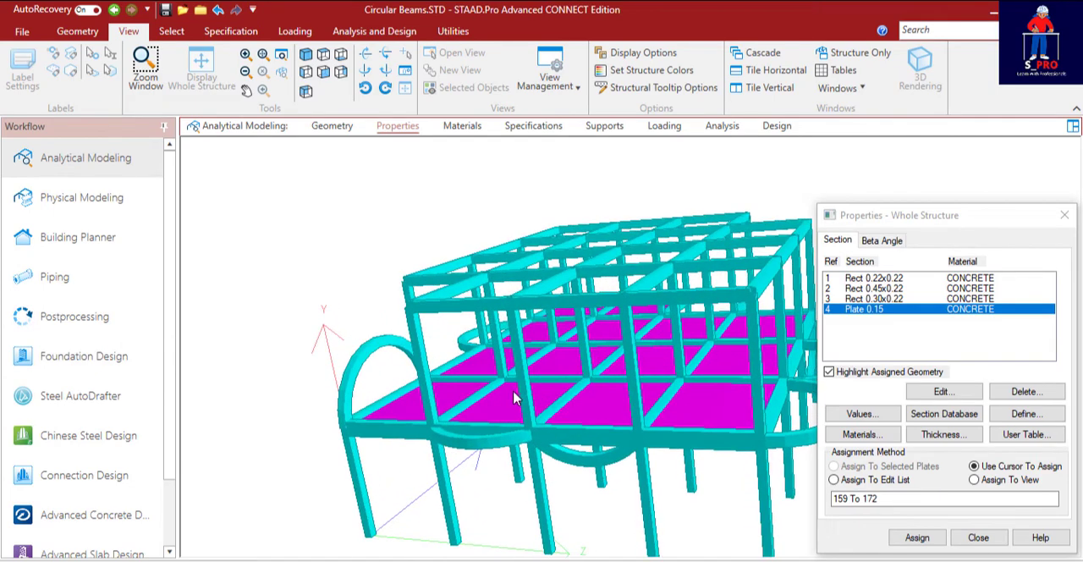
drag(615, 406, 586, 397)
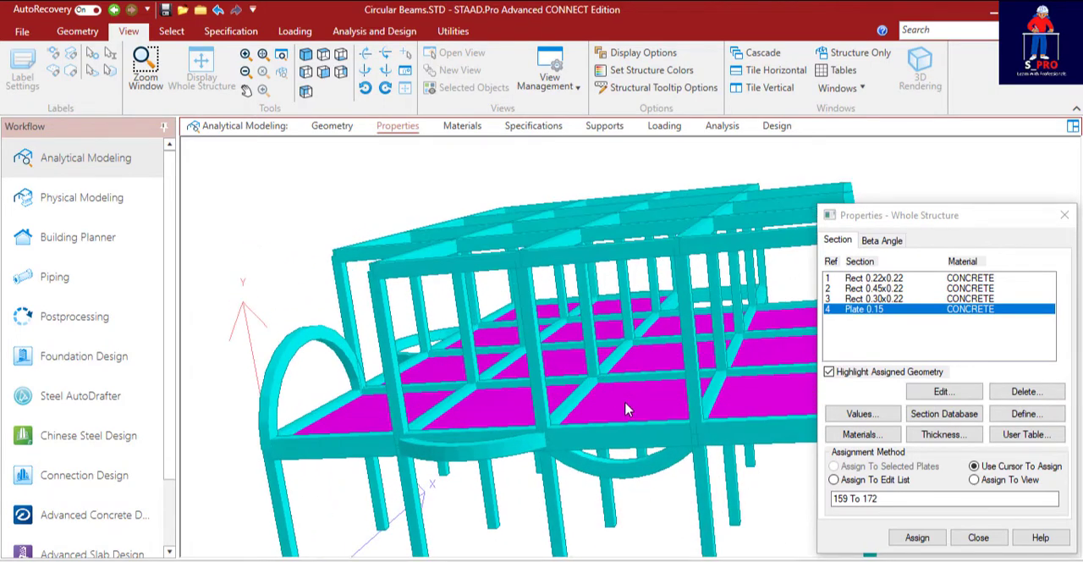
drag(614, 385, 608, 375)
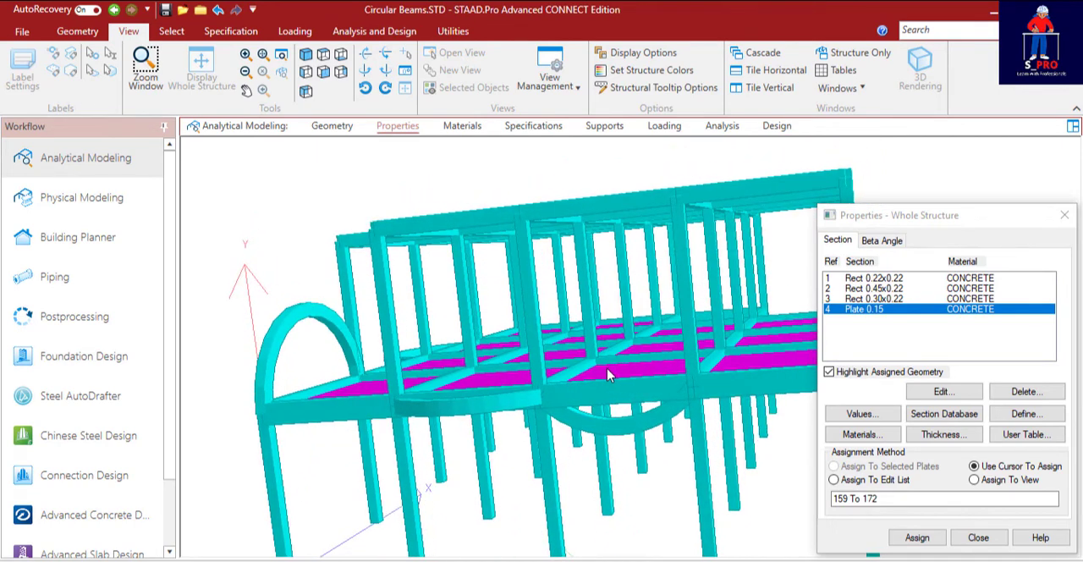
drag(604, 365, 603, 342)
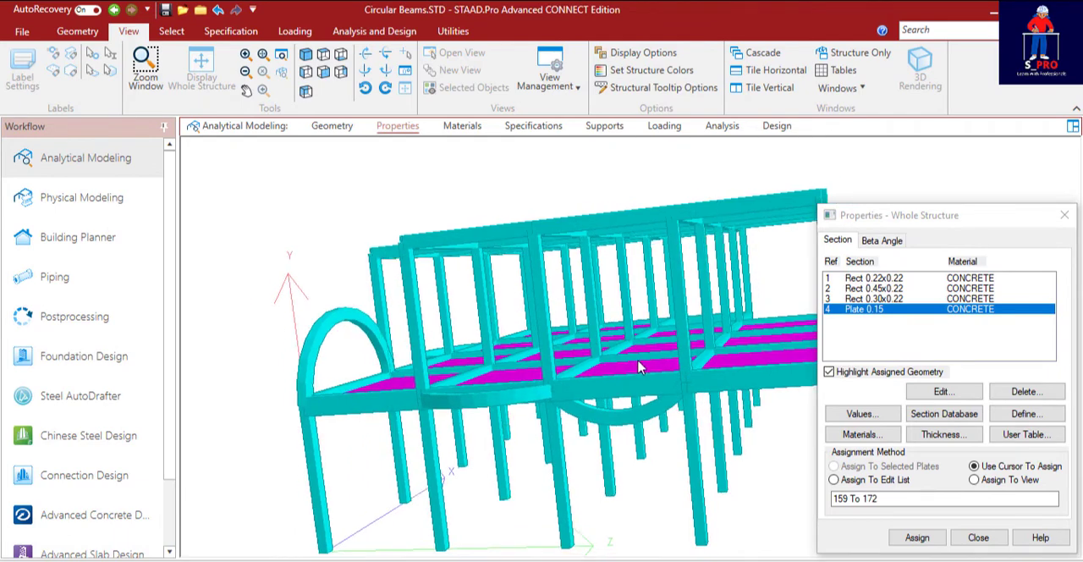
drag(627, 383, 627, 303)
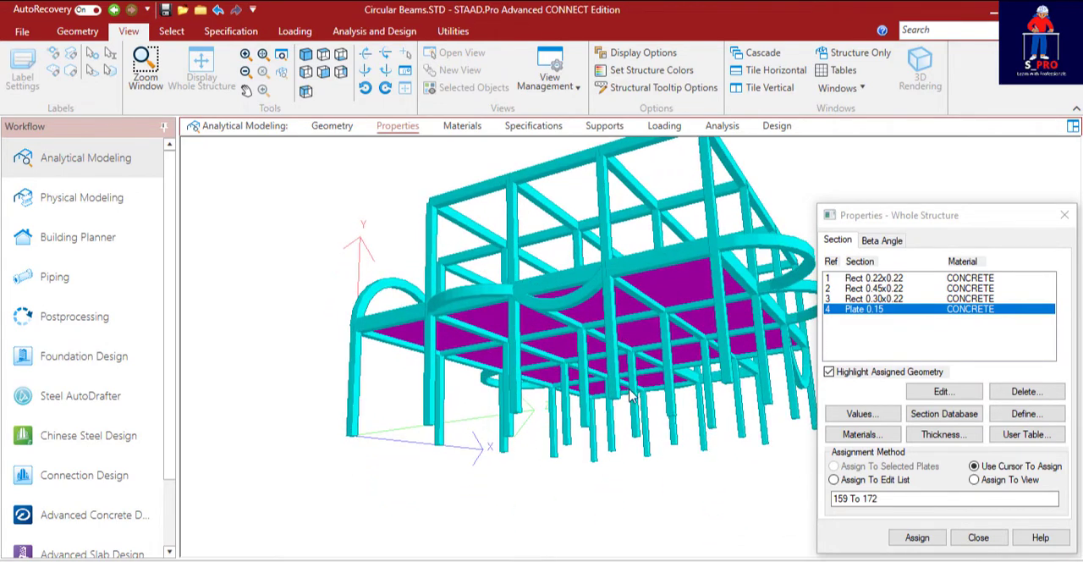
middle_drag(654, 272, 660, 354)
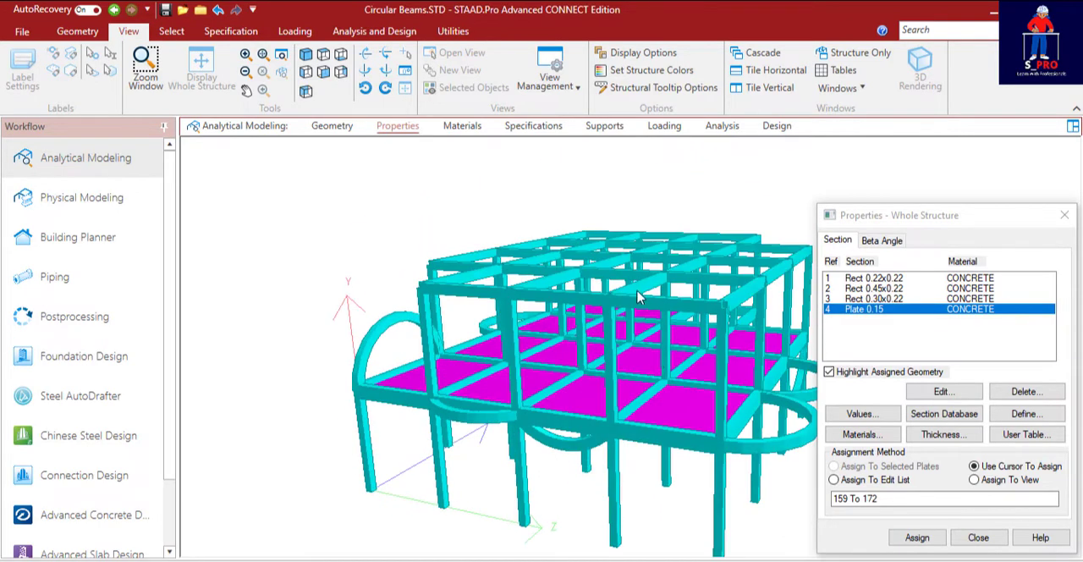
scroll(406, 274, down, 3)
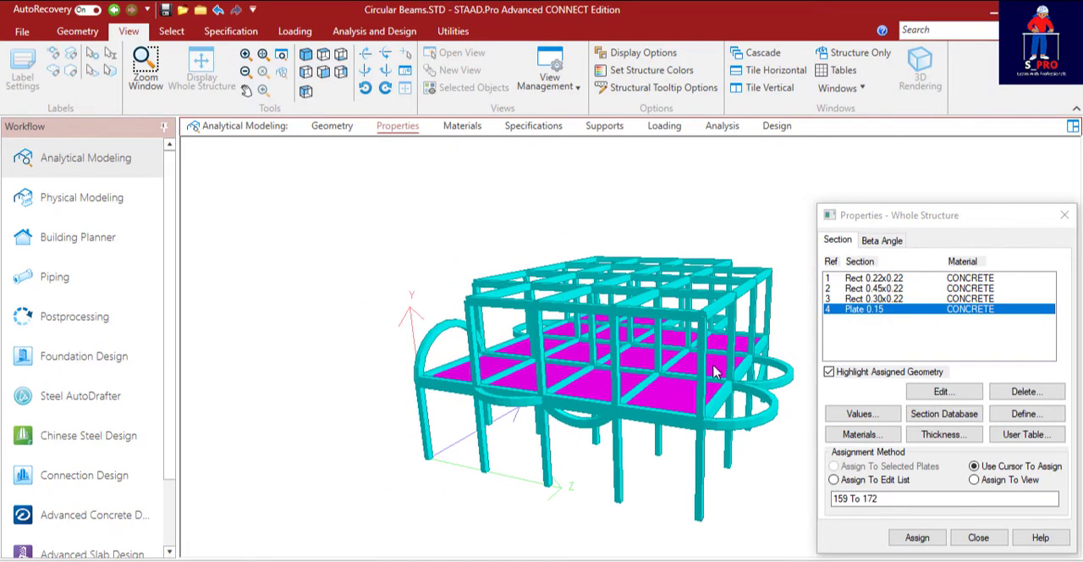
scroll(361, 272, up, 3)
middle_drag(360, 272, 662, 356)
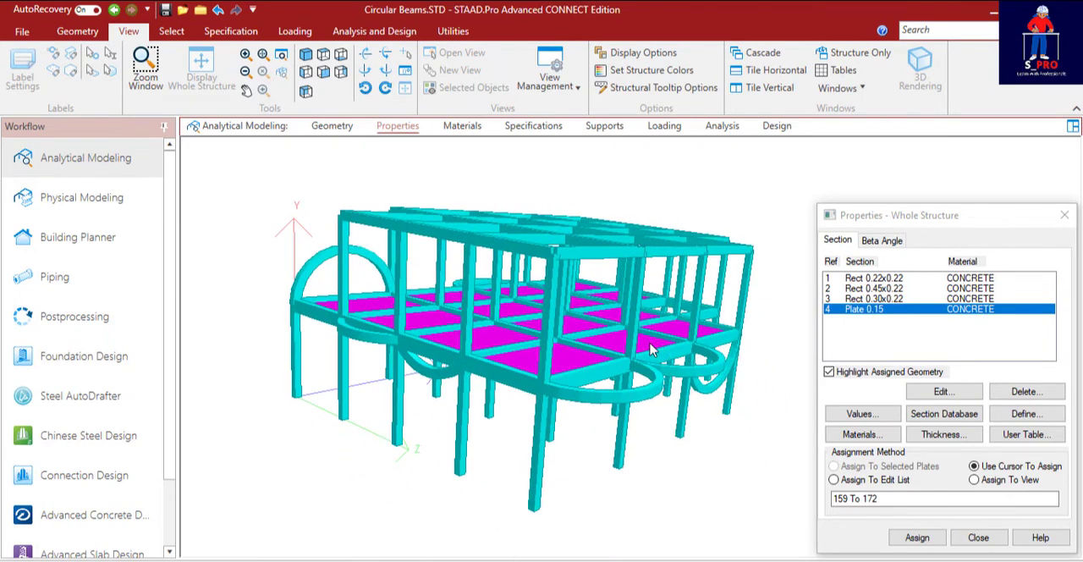
middle_drag(509, 320, 503, 350)
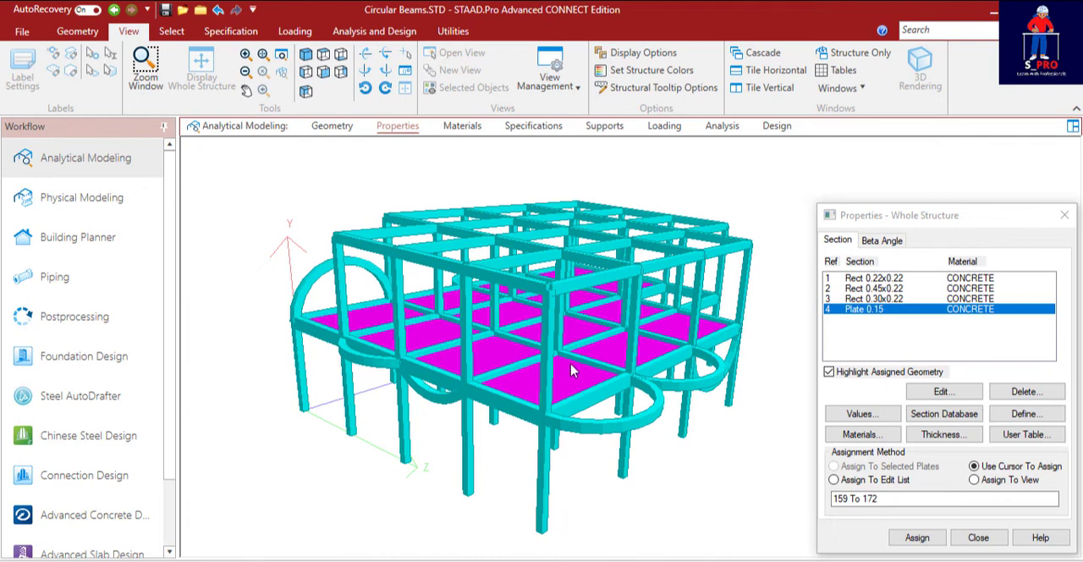
scroll(570, 364, up, 1)
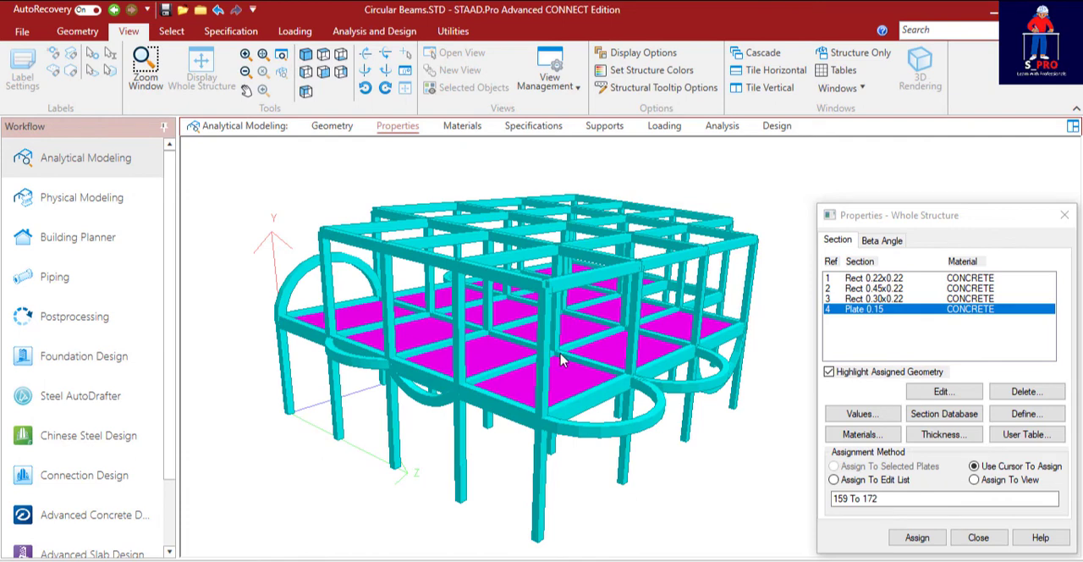
scroll(565, 354, up, 1)
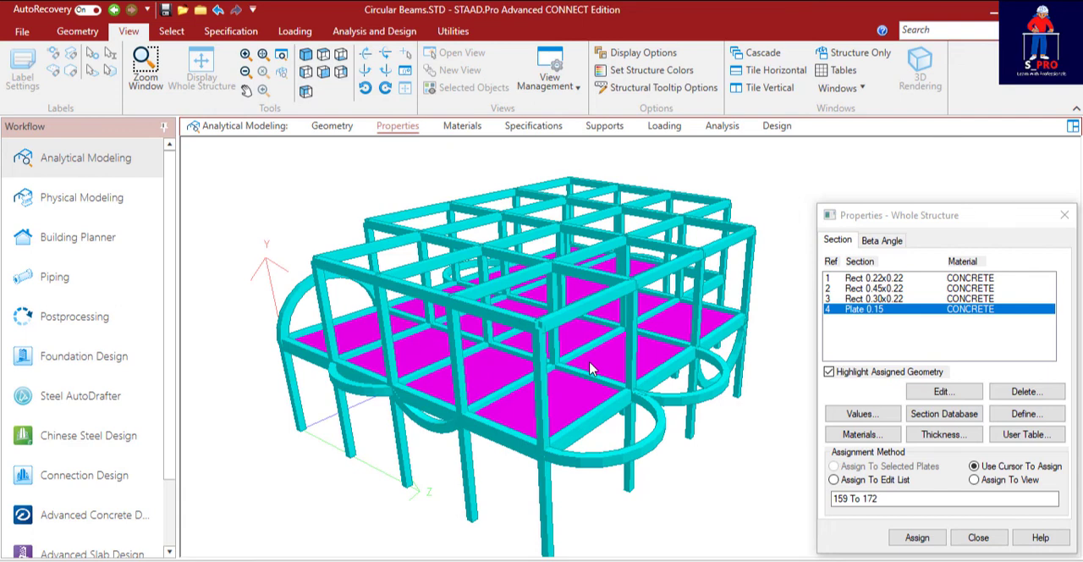
scroll(590, 369, down, 1)
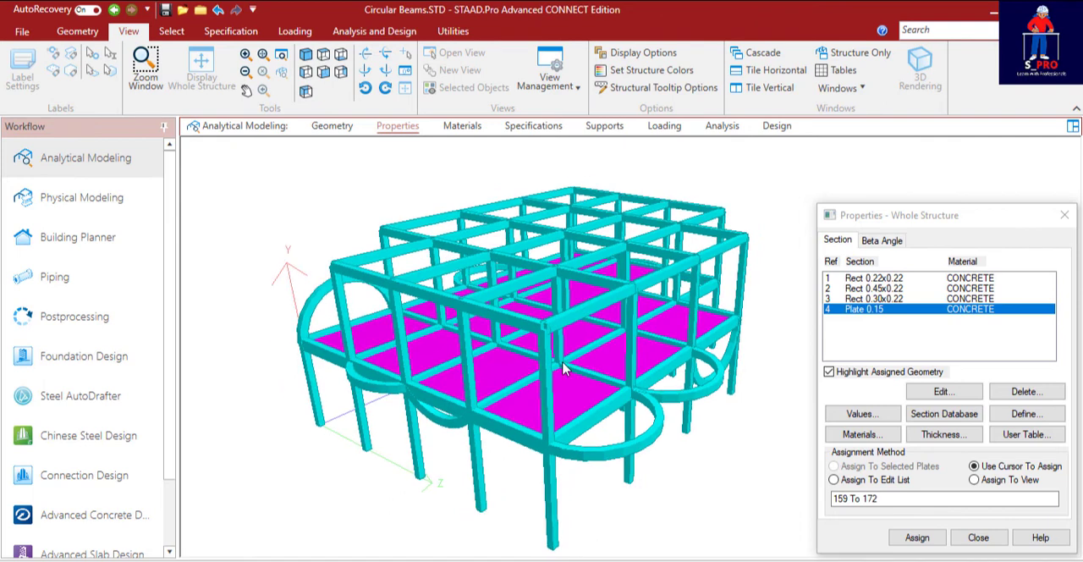